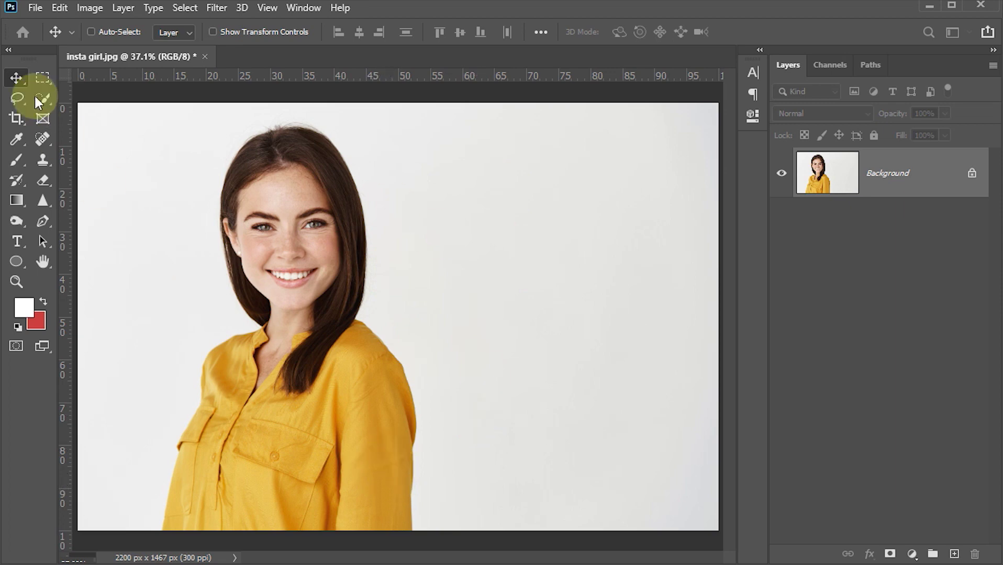
Create a new 1080 × 1080 pixel document at 72 pixels/inch in RGB Color, 8 bit
left_click(36, 9)
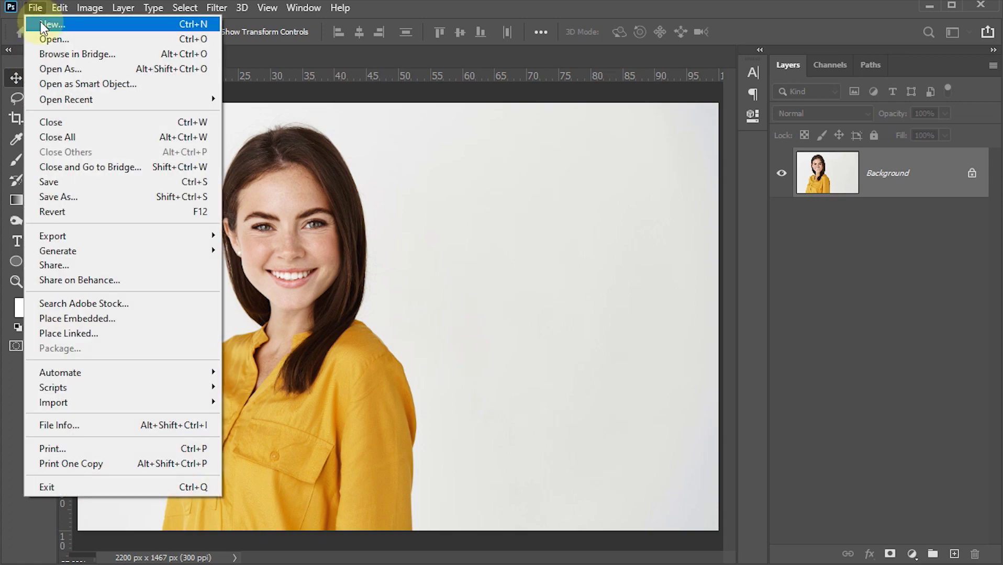
left_click(42, 26)
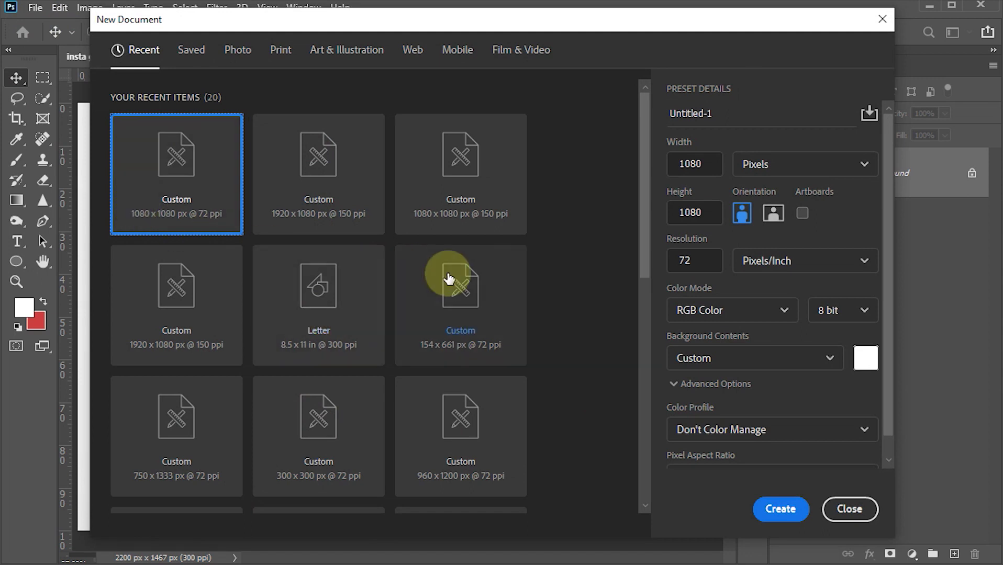
left_click(695, 167)
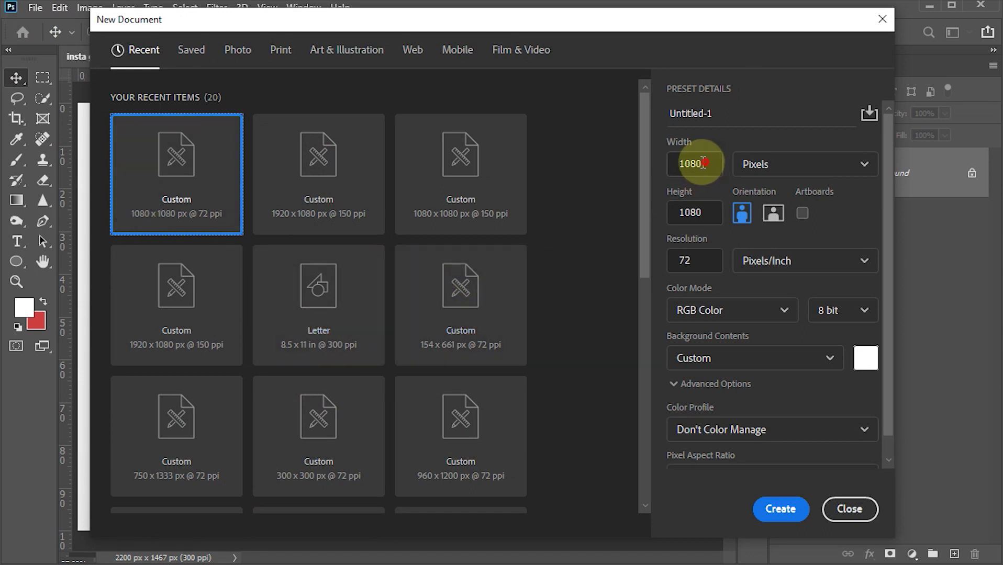
left_click(704, 215)
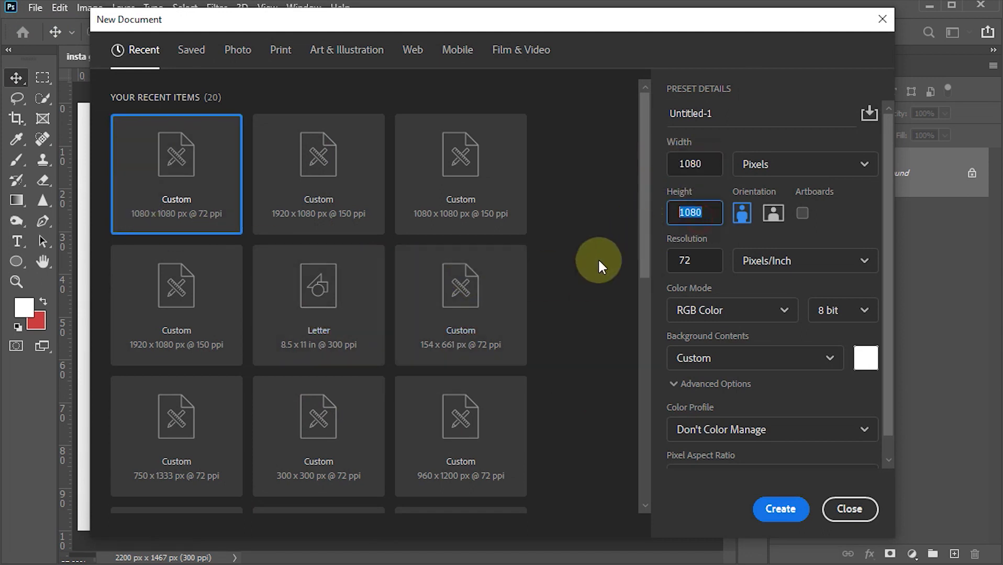
left_click(694, 262)
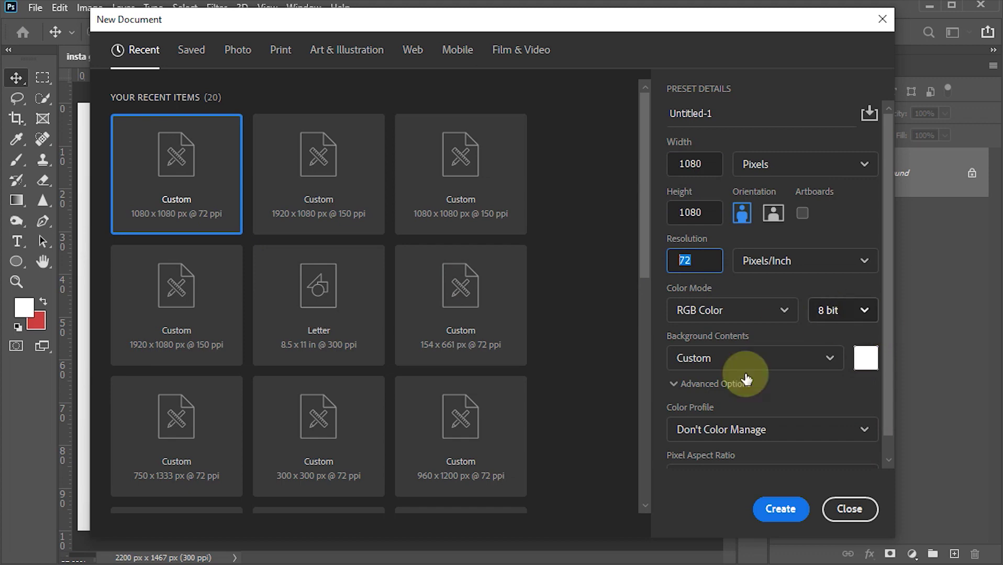
left_click(780, 509)
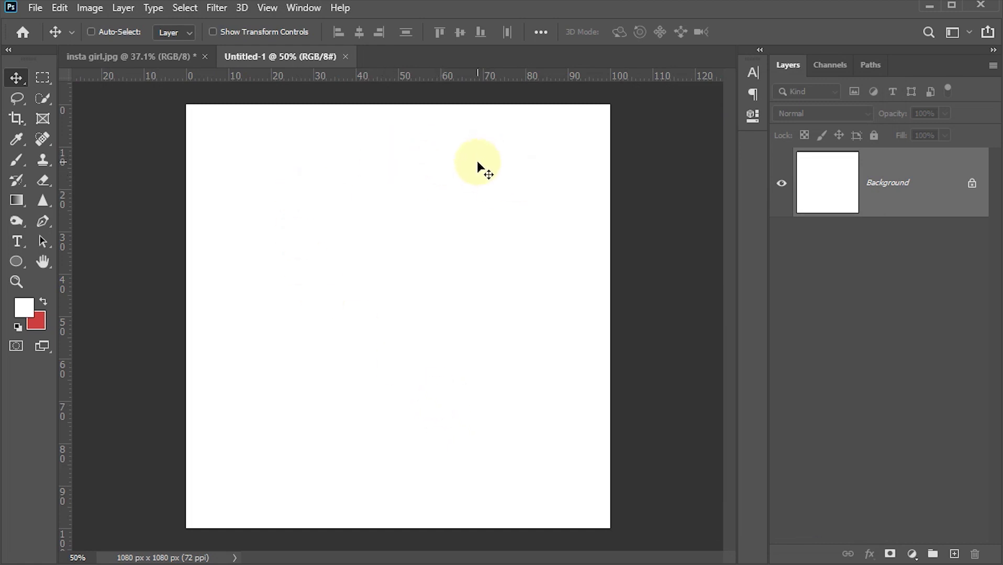
left_click_drag(268, 77, 282, 301)
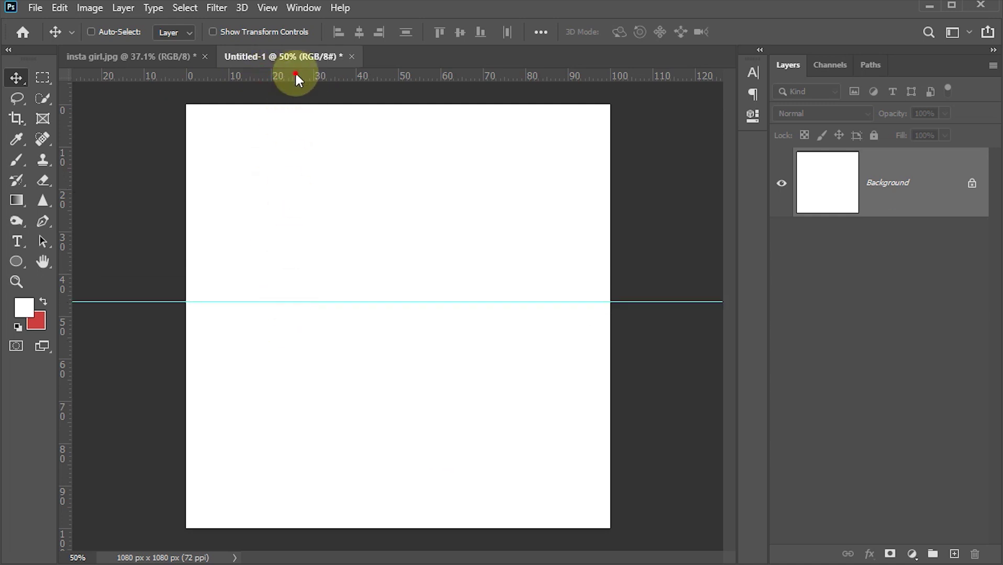
left_click_drag(295, 78, 301, 217)
left_click_drag(62, 246, 317, 262)
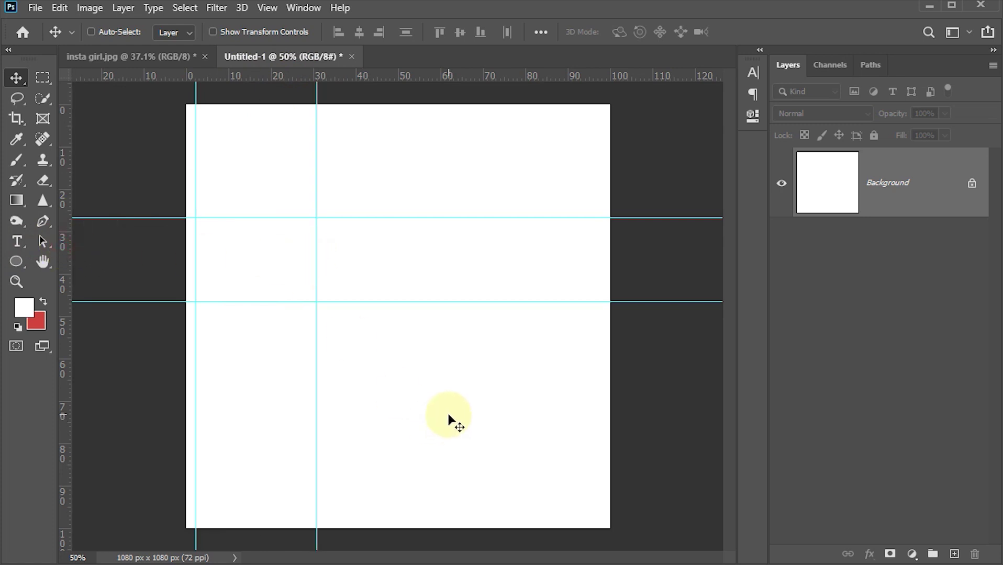
key("ctrl+z")
key("ctrl+z")
key("ctrl+z")
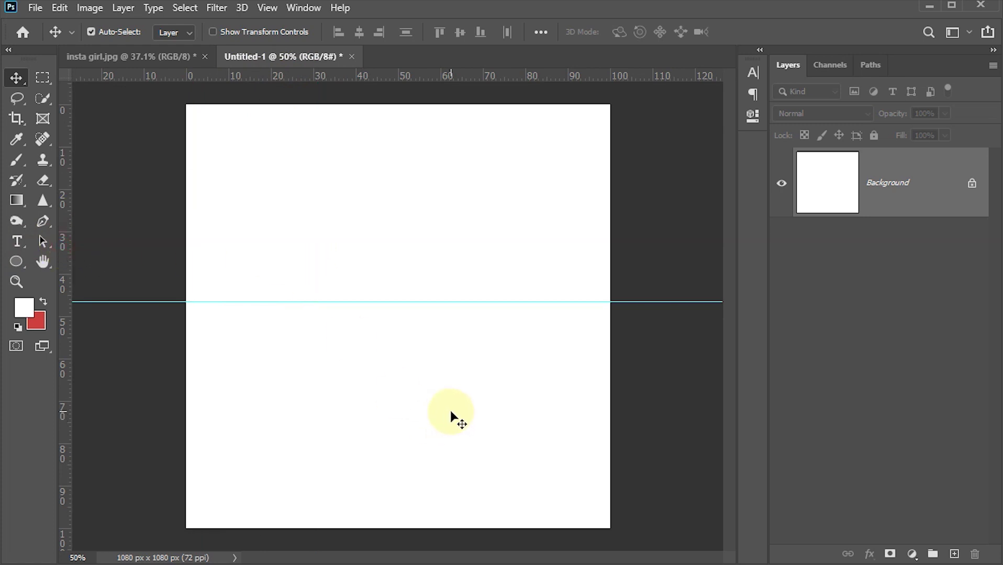
key("ctrl+z")
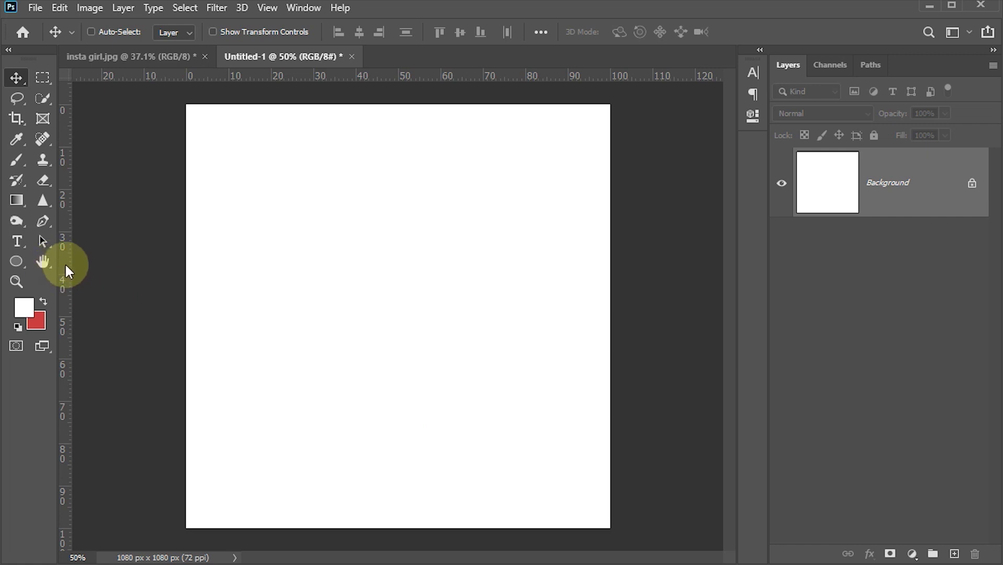
Place a vertical and a horizontal guide through the centre of the canvas, each at 50%
left_click_drag(65, 262, 395, 296)
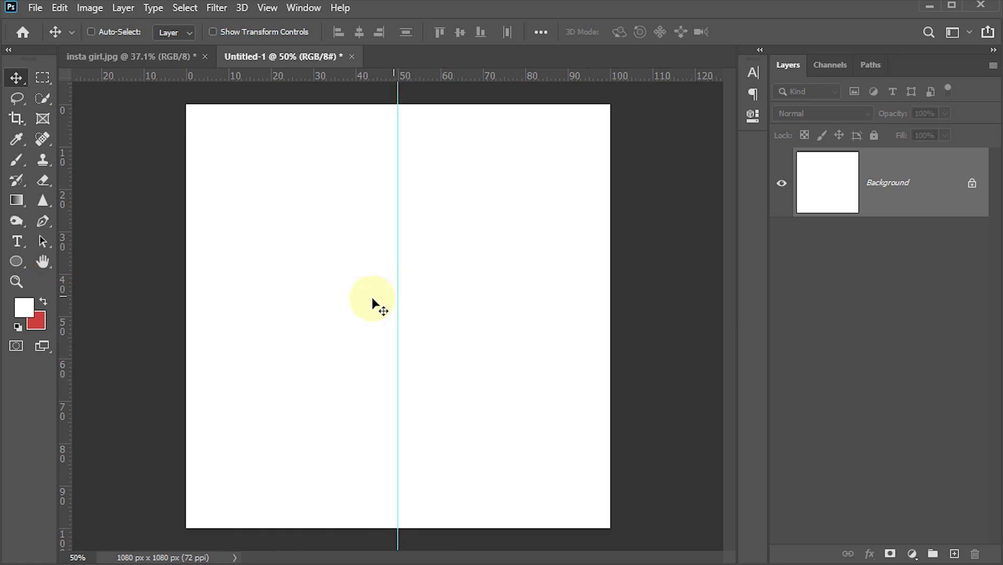
left_click_drag(449, 77, 453, 320)
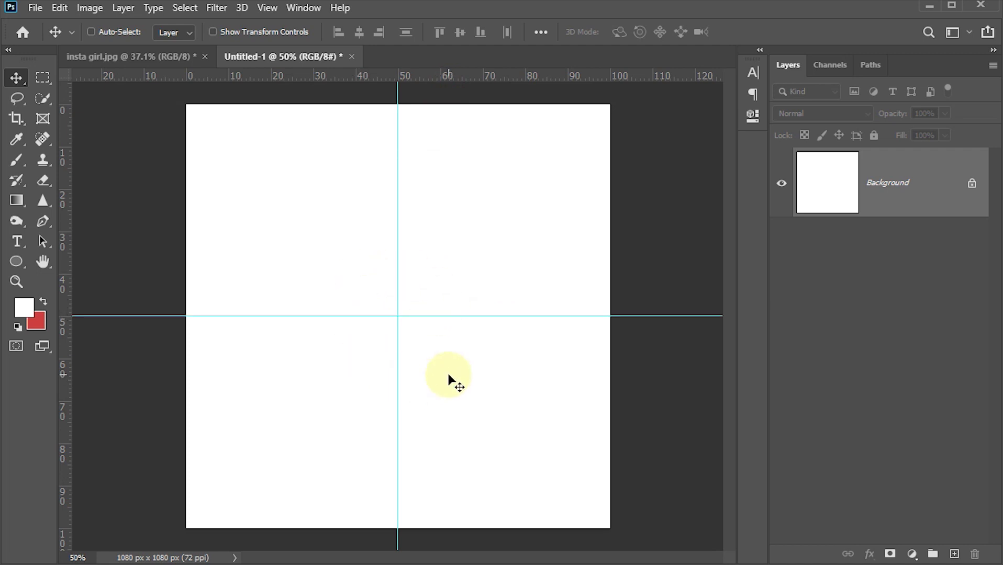
Activate the Ellipse tool in Shape mode and check that its fill is white and its stroke is none
left_click(16, 262)
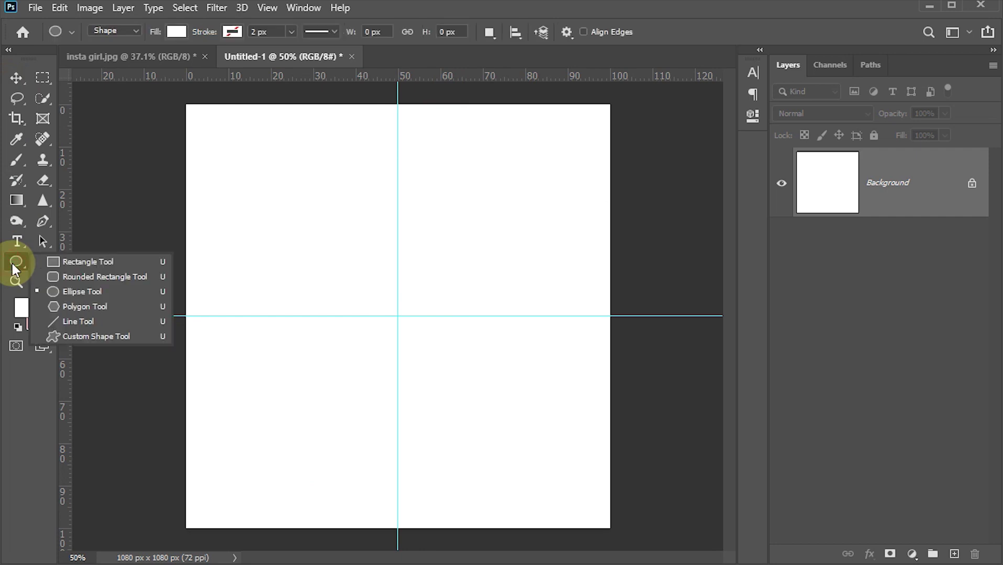
left_click(88, 291)
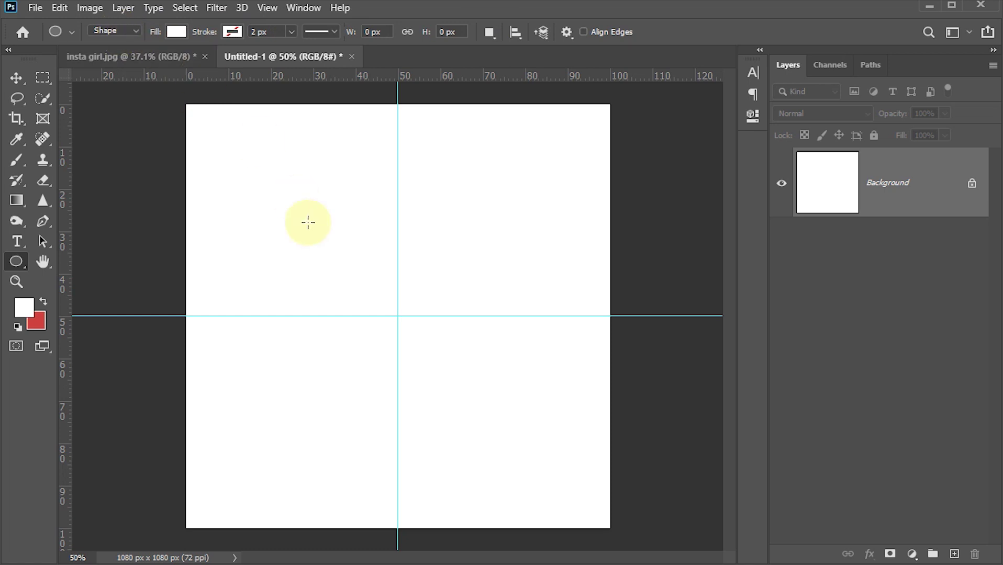
left_click(175, 32)
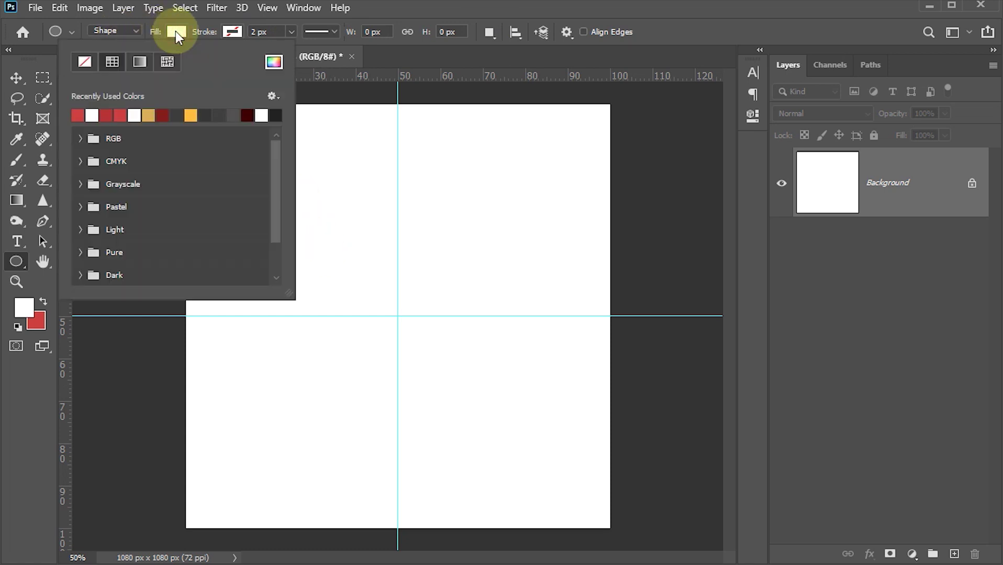
left_click(176, 31)
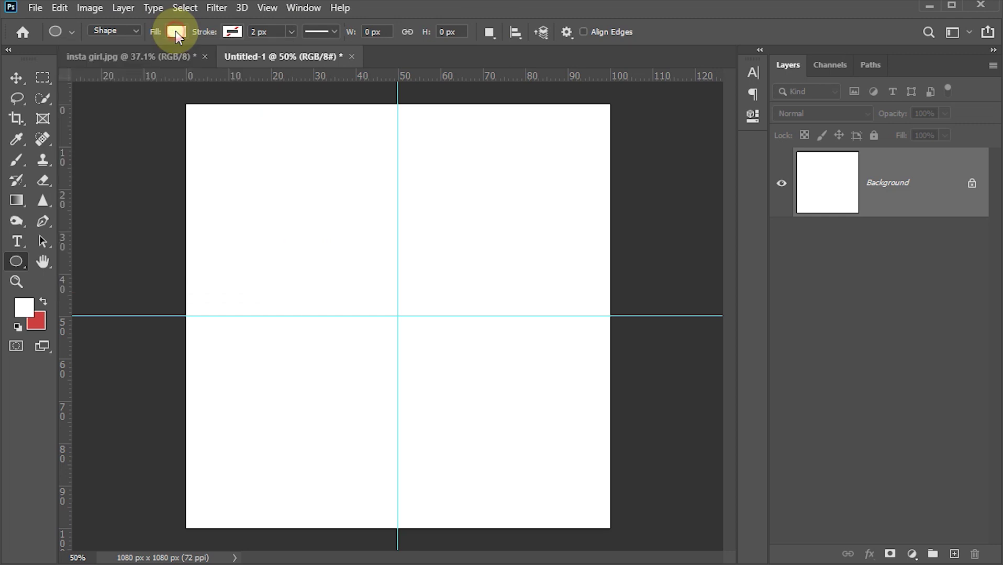
left_click(232, 33)
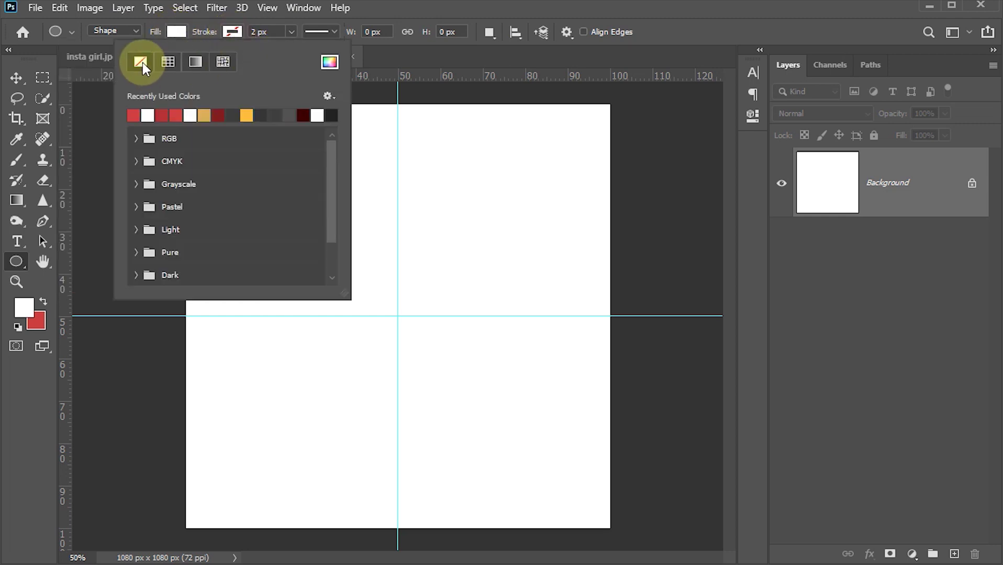
left_click(235, 32)
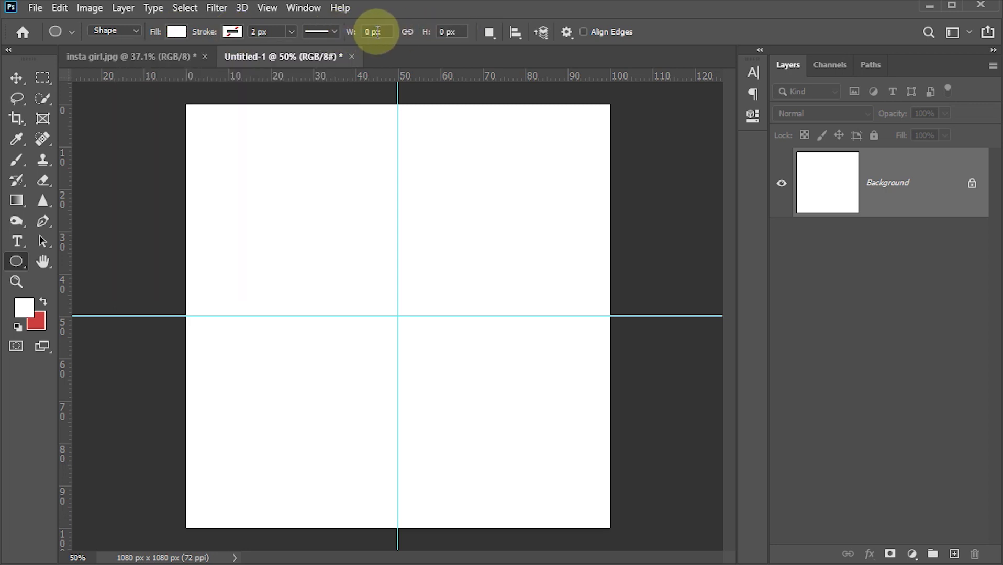
left_click(566, 31)
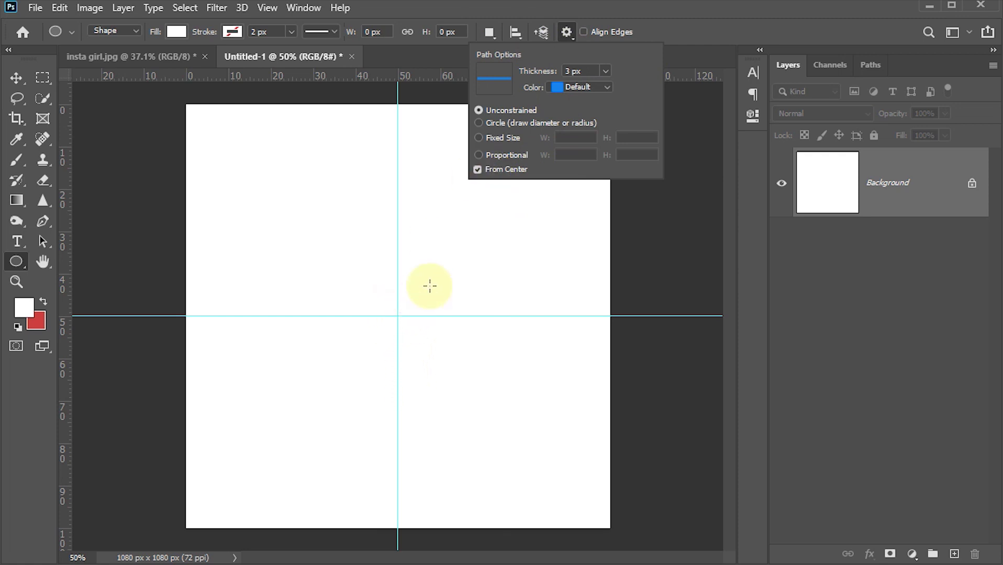
left_click_drag(449, 225, 502, 282)
left_click(752, 117)
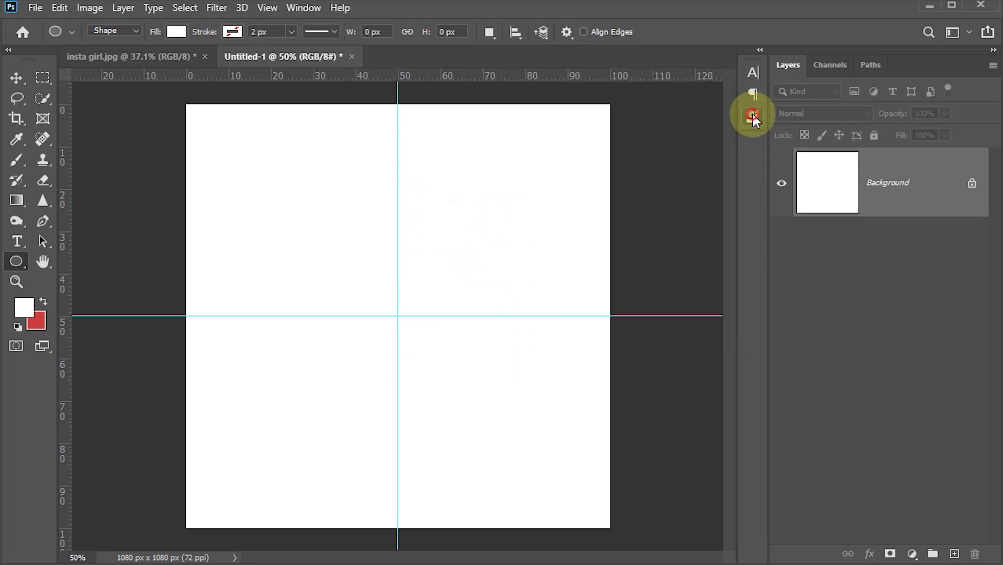
left_click(568, 32)
left_click(486, 174)
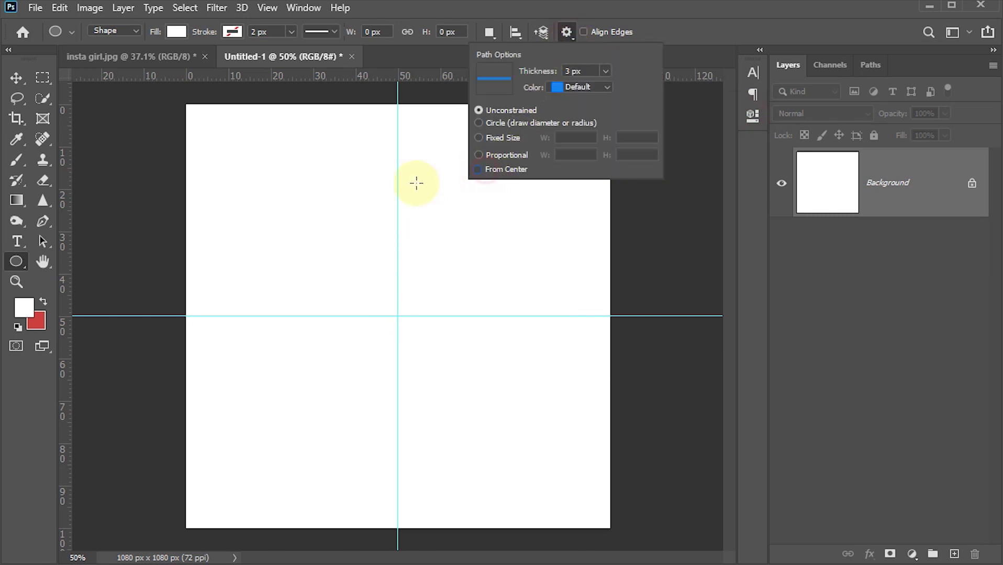
left_click_drag(268, 208, 372, 323)
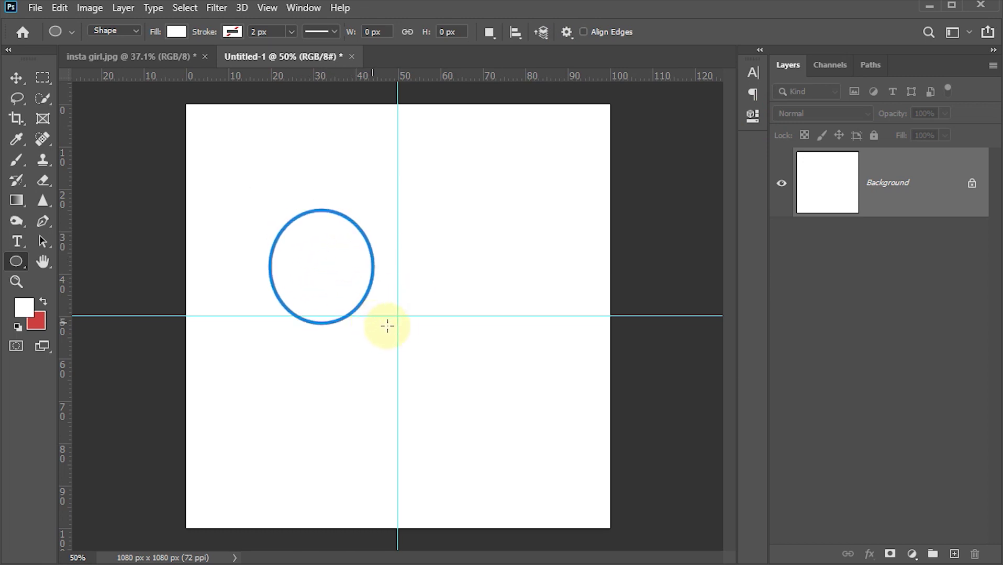
key("ctrl+z")
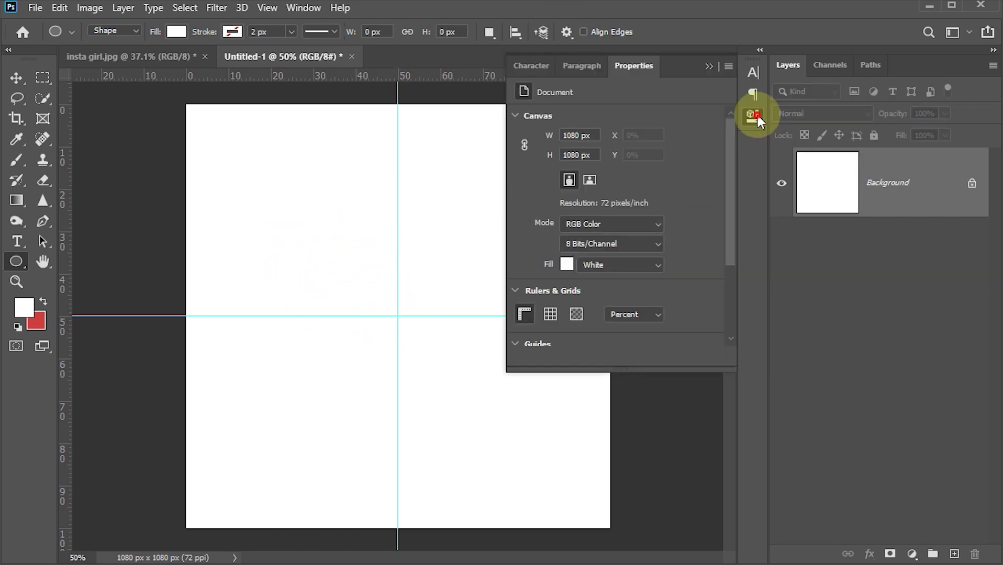
left_click(755, 113)
left_click(568, 33)
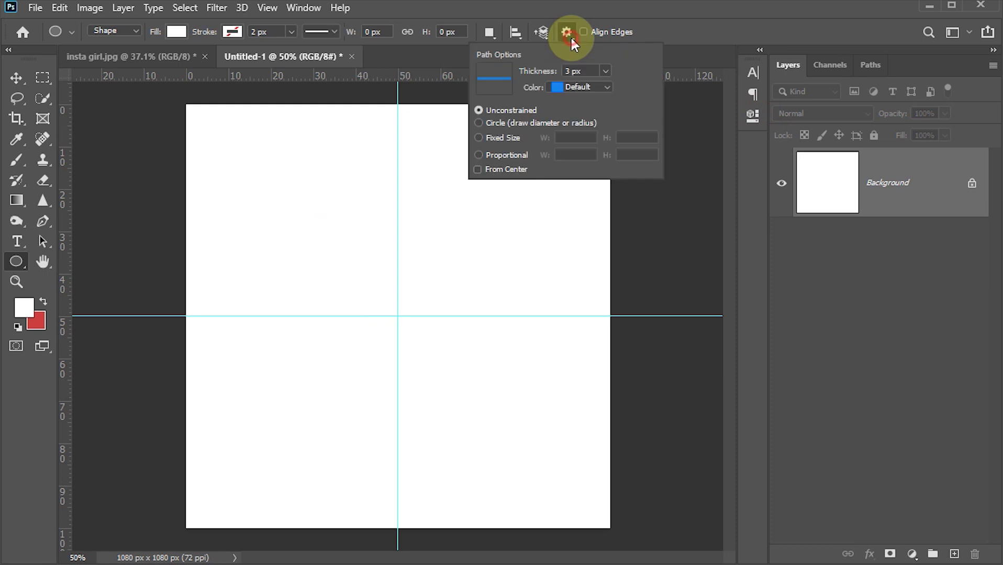
left_click(507, 171)
left_click(656, 26)
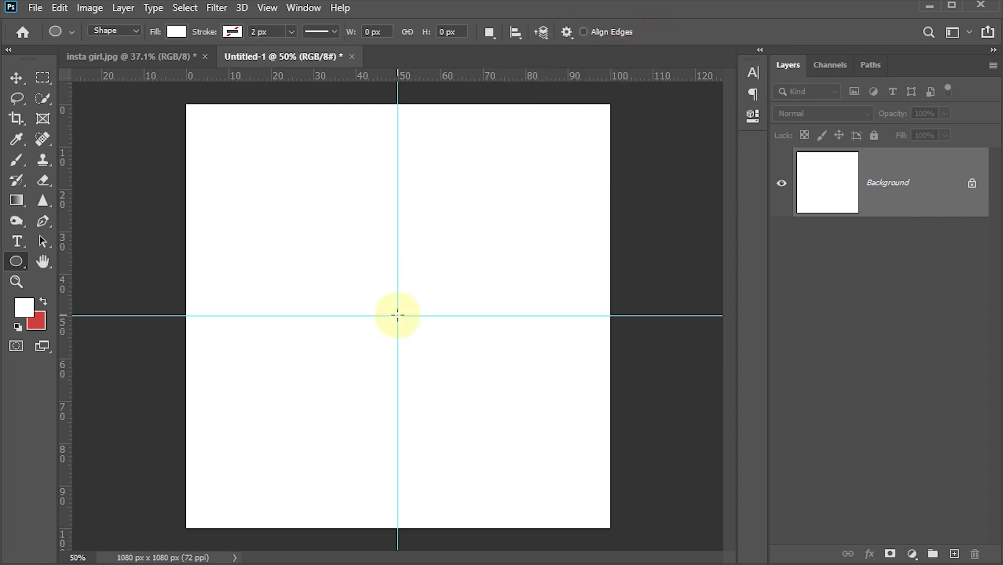
Draw a circle about 1066 px in diameter outward from the intersection of the guides, nearly filling the canvas
scroll(397, 315, "up", 1)
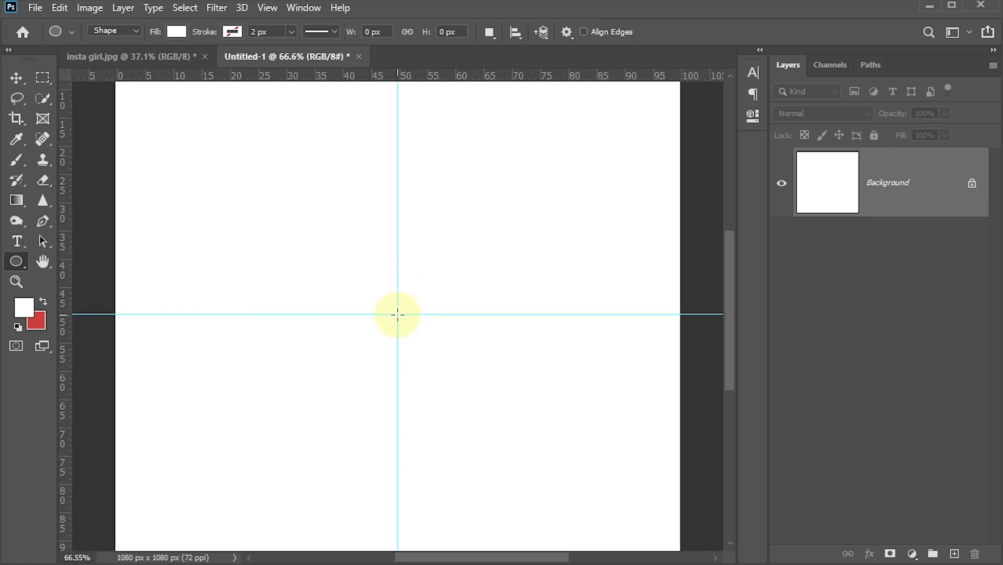
scroll(398, 315, "down", 1)
scroll(398, 315, "down", 1)
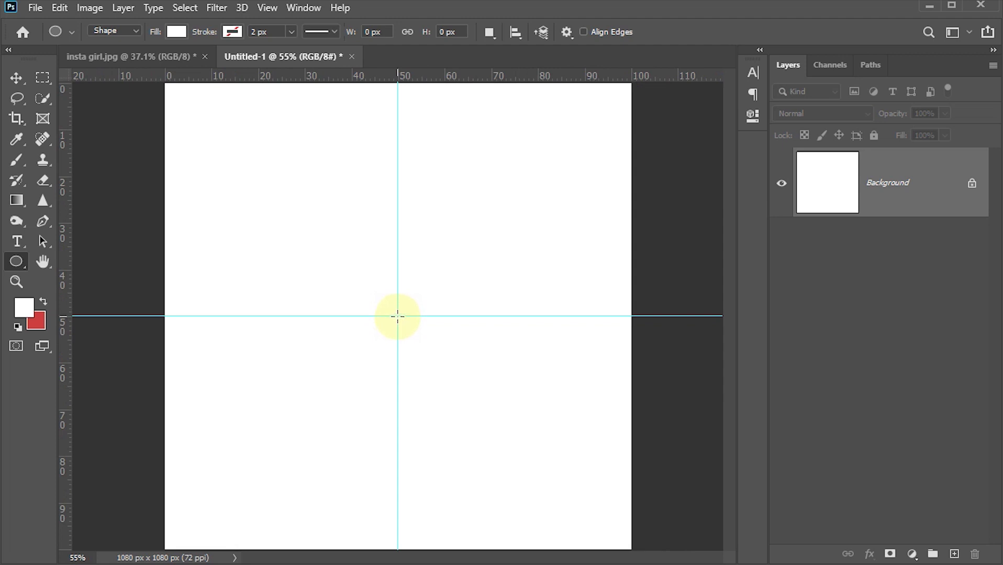
left_click_drag(398, 316, 636, 547)
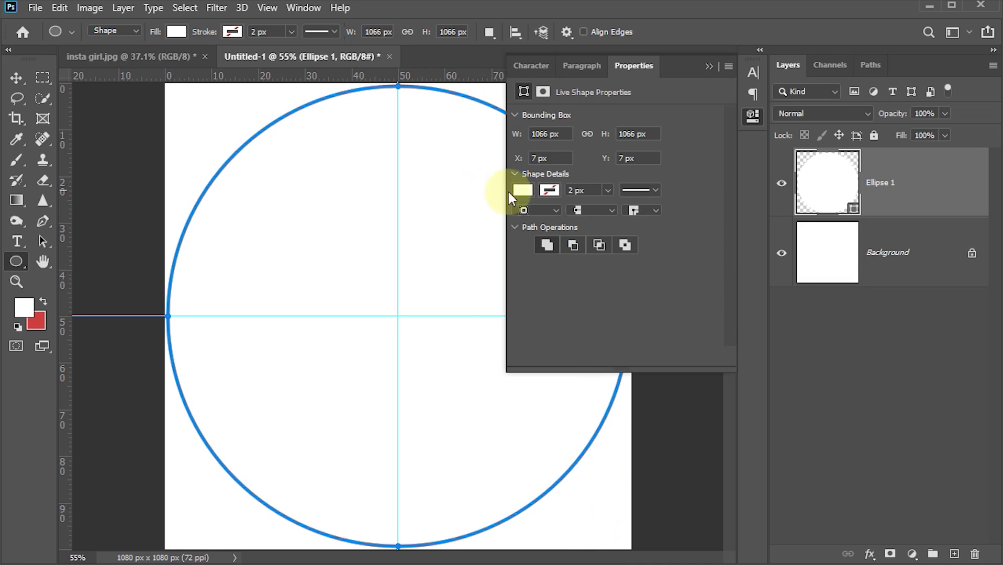
left_click(753, 115)
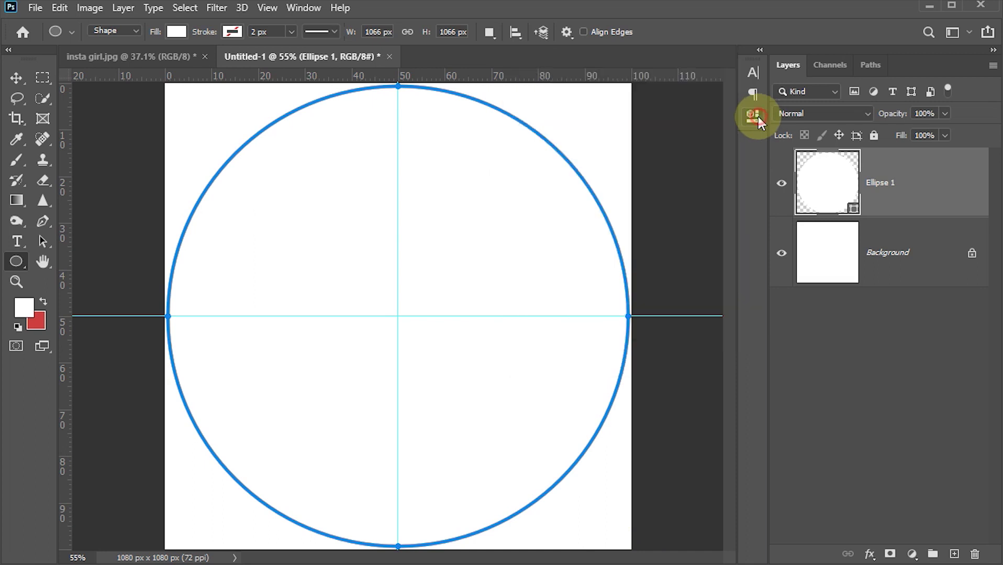
Fill the circle with the recently used red in its live shape properties and switch to the Move tool
left_click(302, 7)
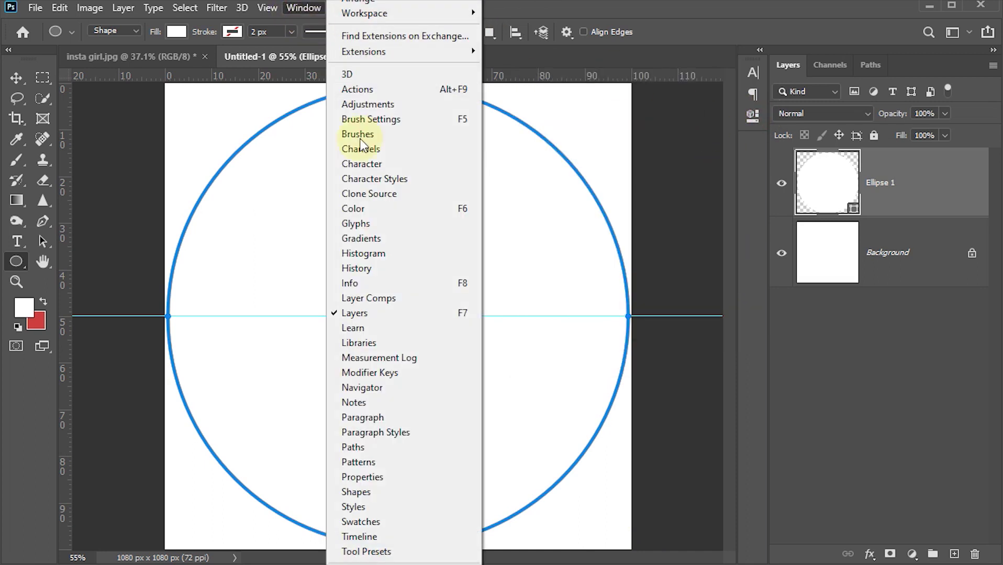
left_click(372, 477)
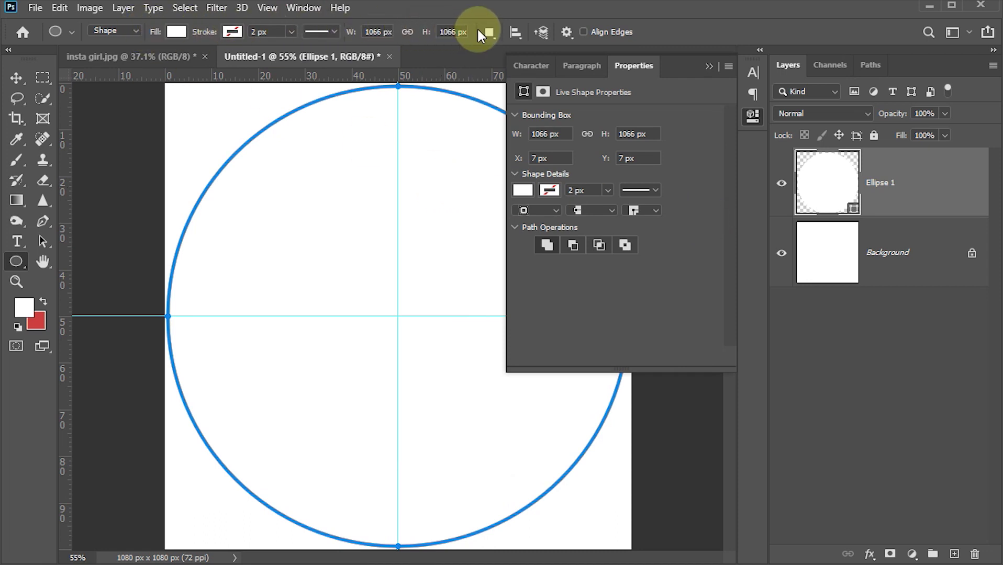
left_click(523, 192)
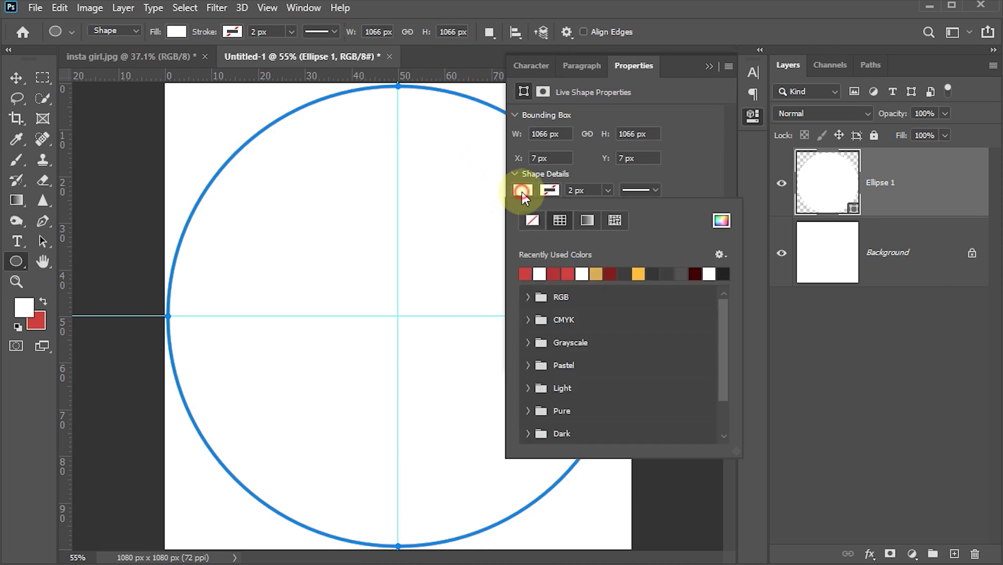
left_click(530, 275)
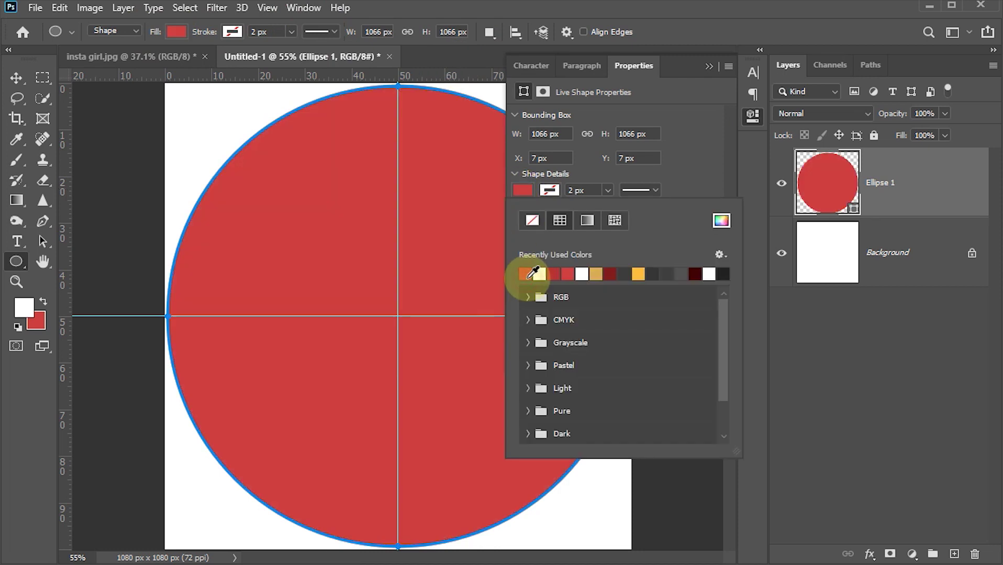
left_click(755, 114)
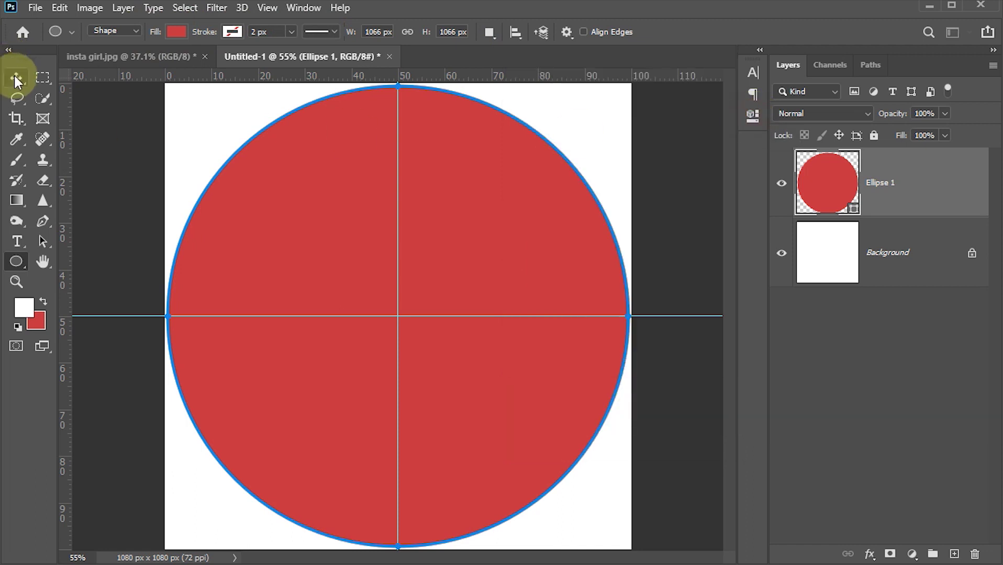
left_click(16, 79)
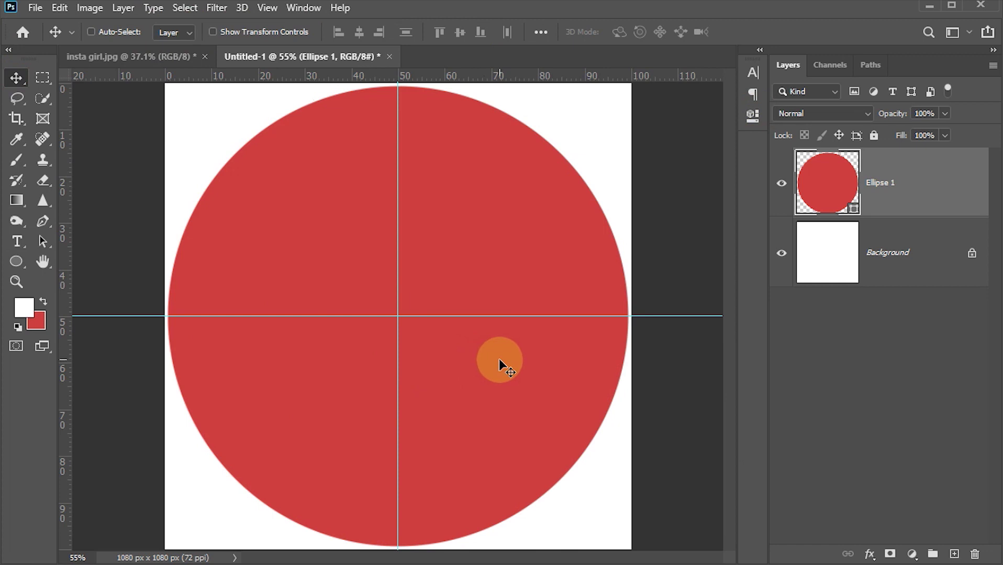
Hide the two centre guides on the canvas
key("ctrl")
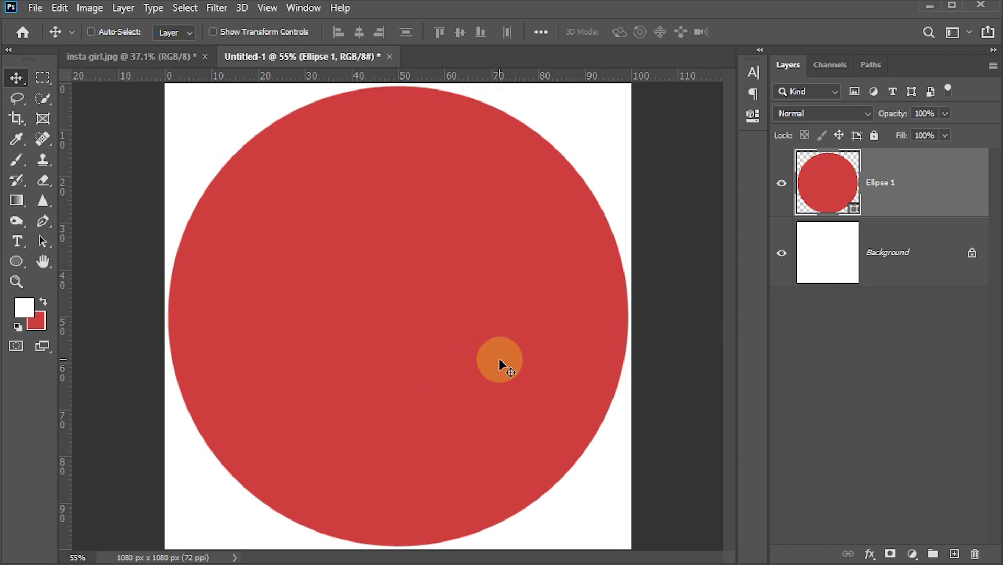
key("ctrl")
key("ctrl+semicolon")
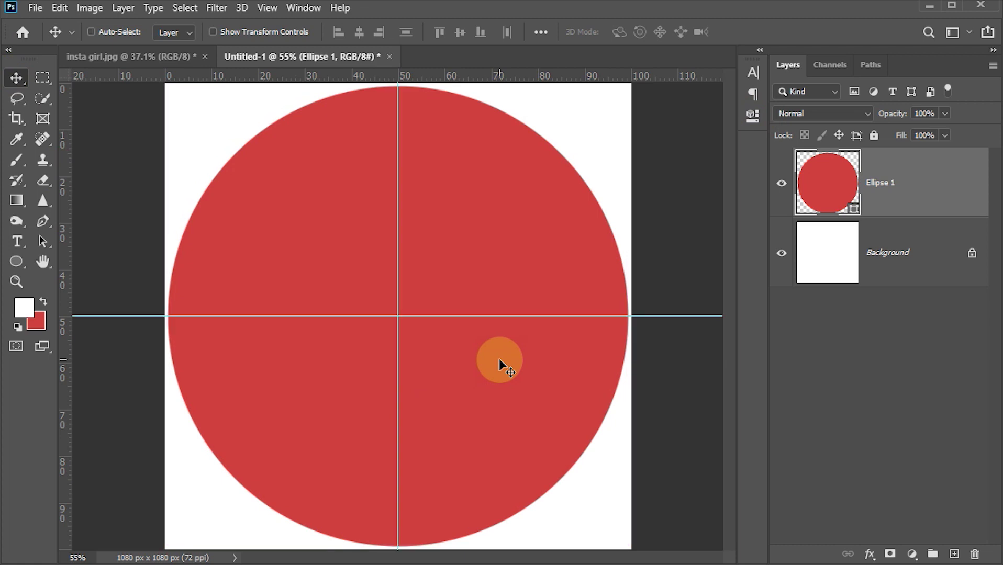
key("ctrl")
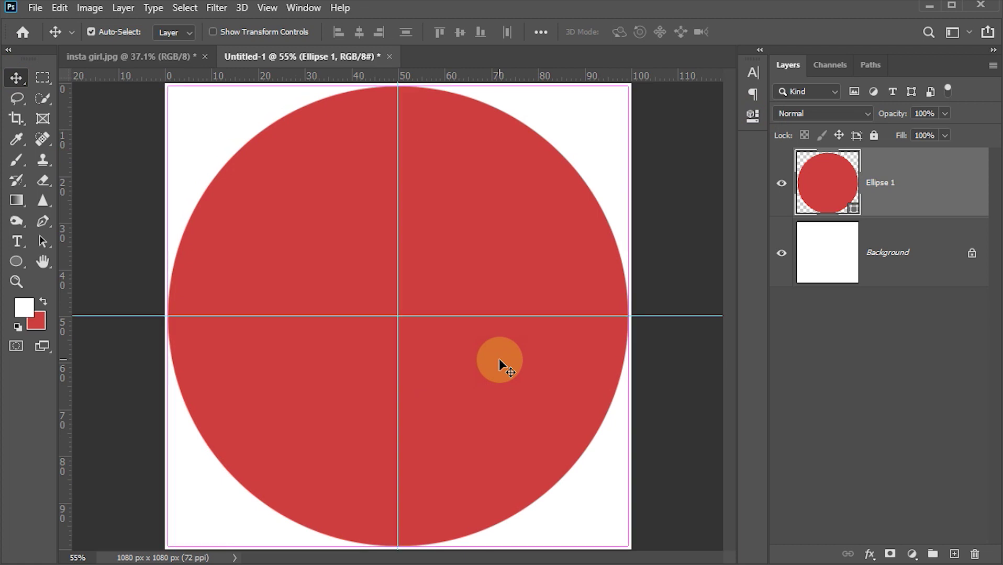
key("ctrl+semicolon")
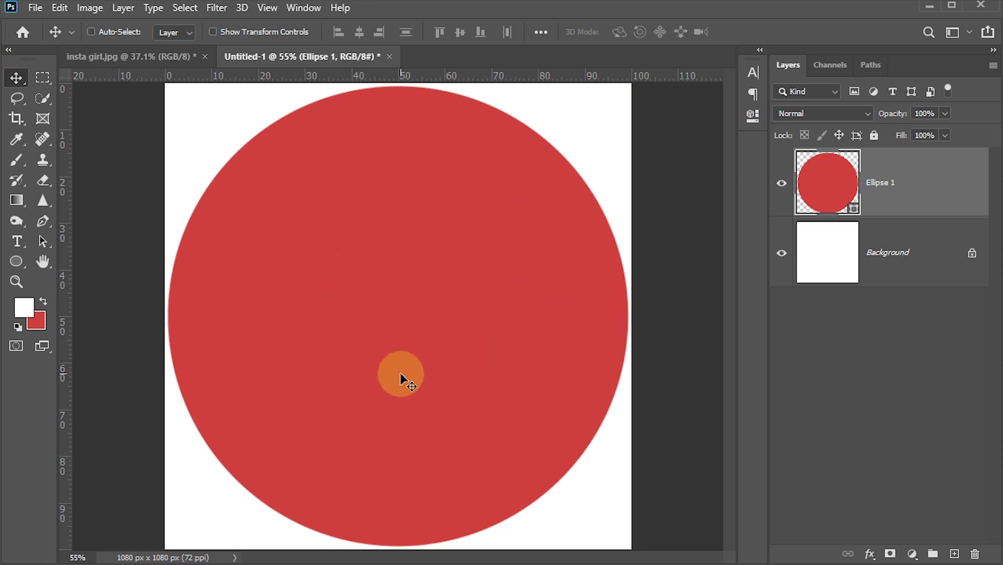
Duplicate the red circle and scale the copy about its centre to about 83.3%
key("ctrl+j")
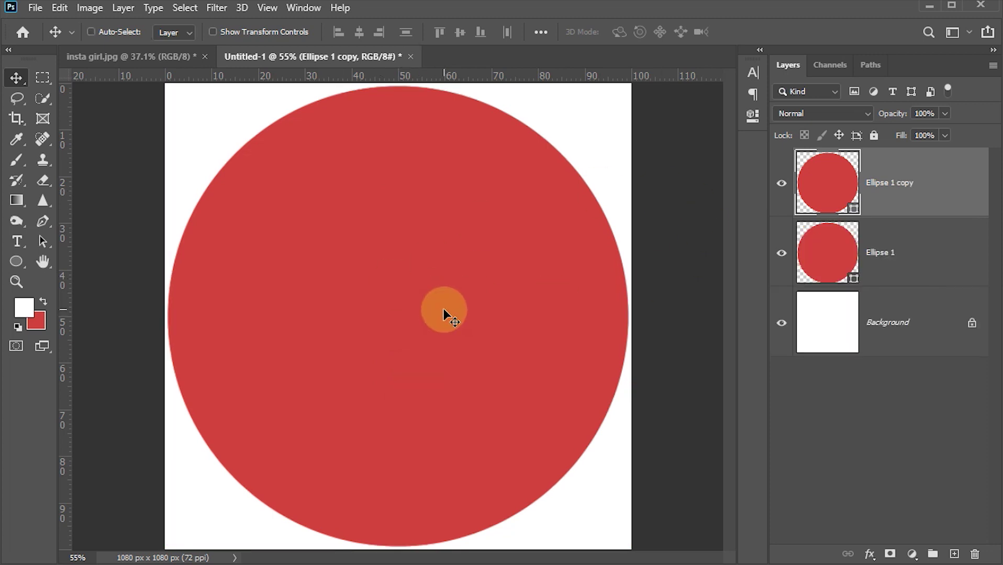
key("ctrl")
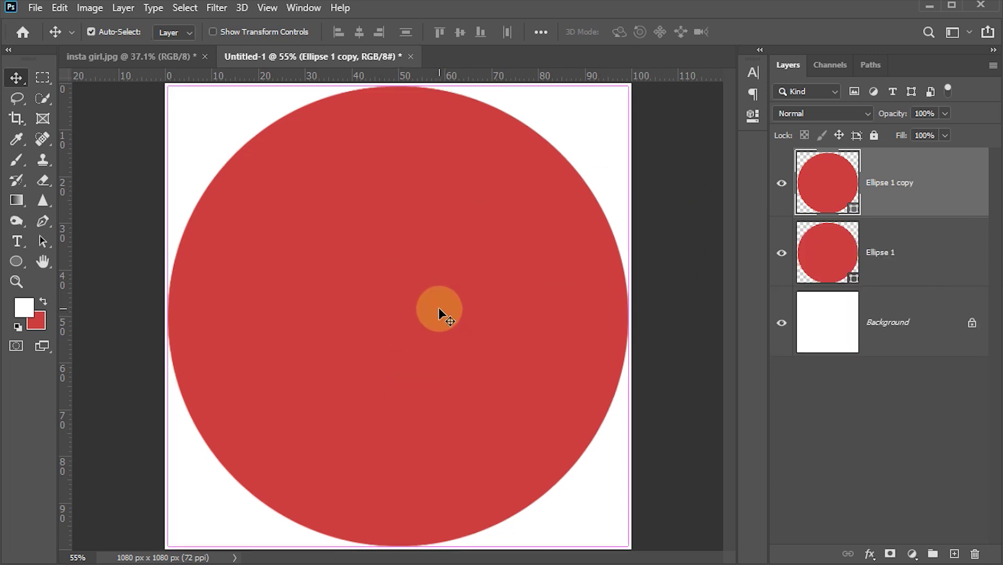
key("ctrl+t")
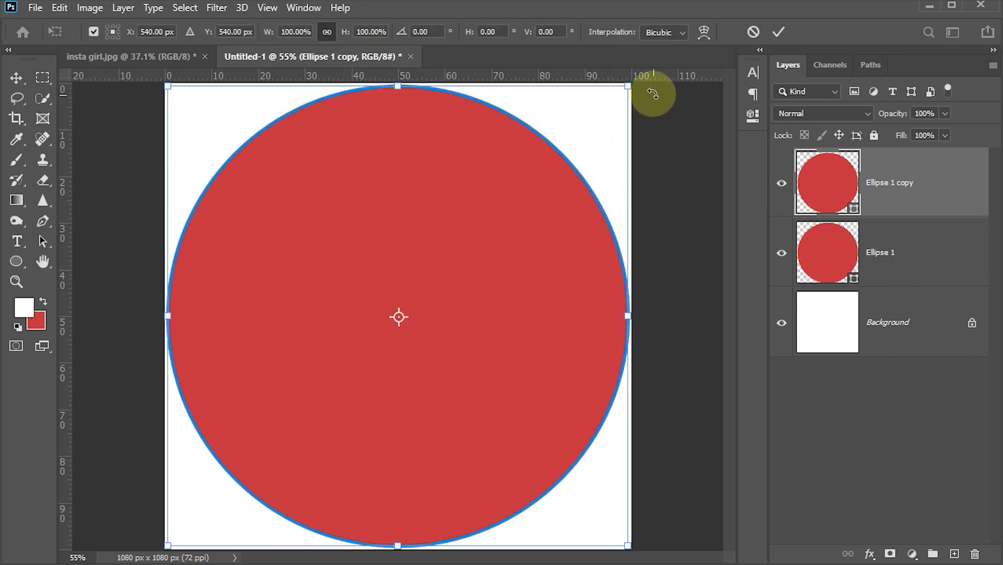
left_click_drag(629, 94, 607, 143)
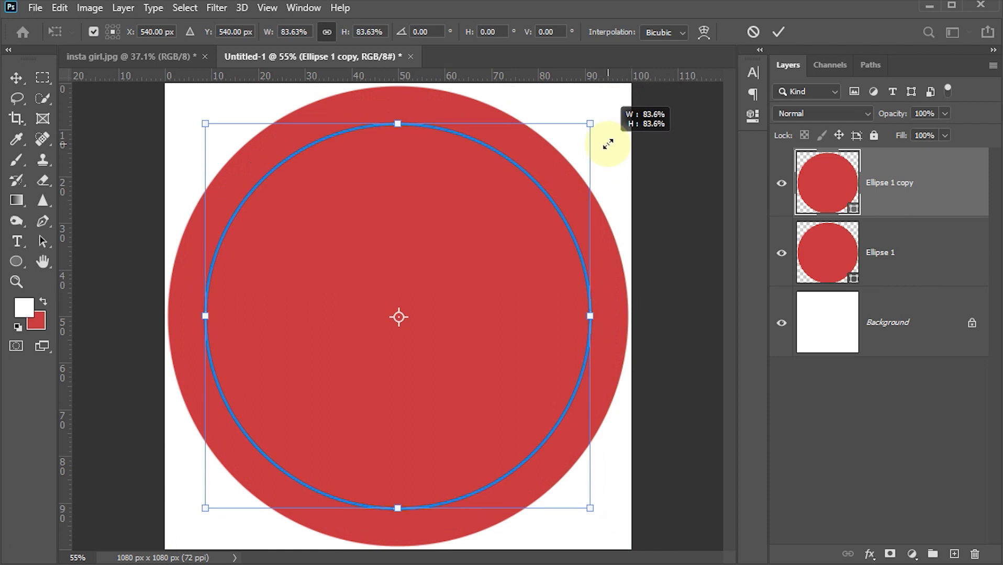
left_click_drag(607, 143, 605, 143)
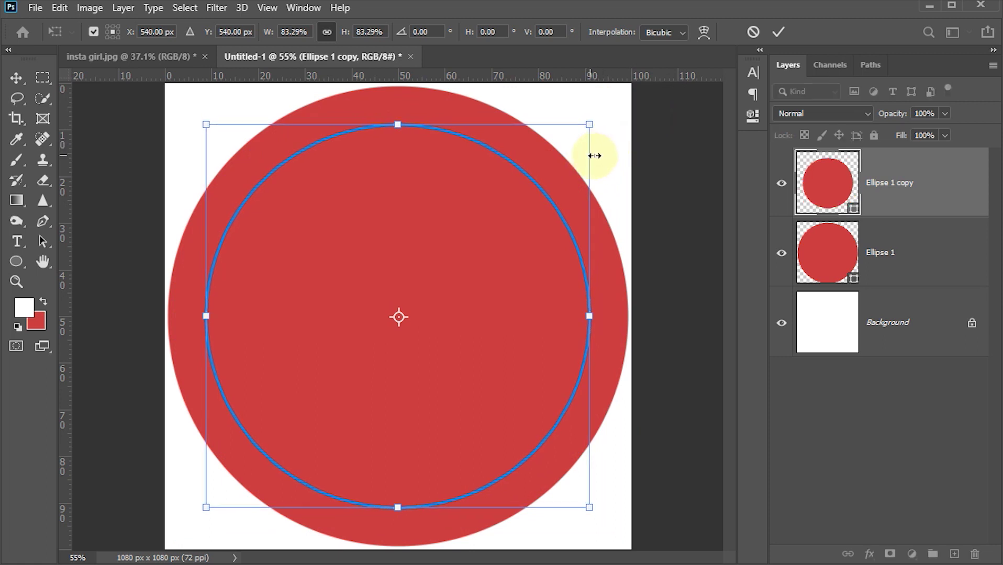
left_click(779, 35)
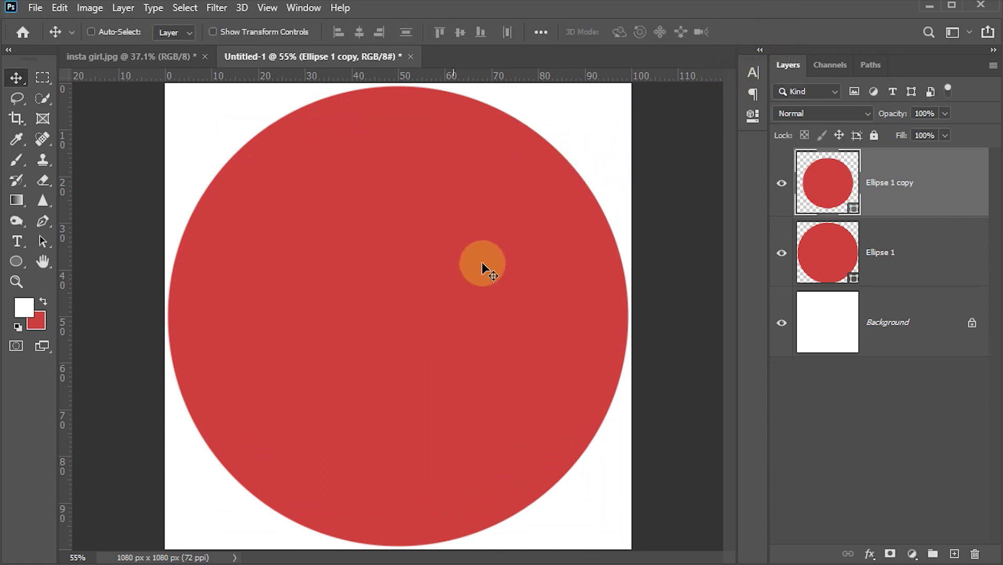
Recolour the smaller circle light green (#c6e689) and return to the Move tool
double_click(831, 191)
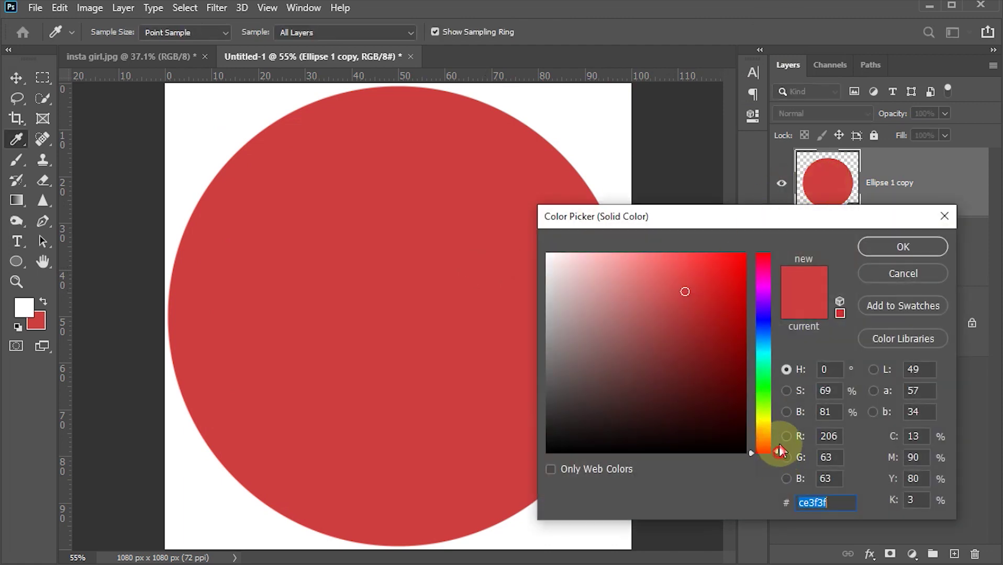
mouse_move(779, 449)
left_mouse_down()
mouse_move(782, 378)
mouse_move(783, 425)
mouse_move(777, 411)
left_mouse_up()
left_click_drag(651, 286, 626, 273)
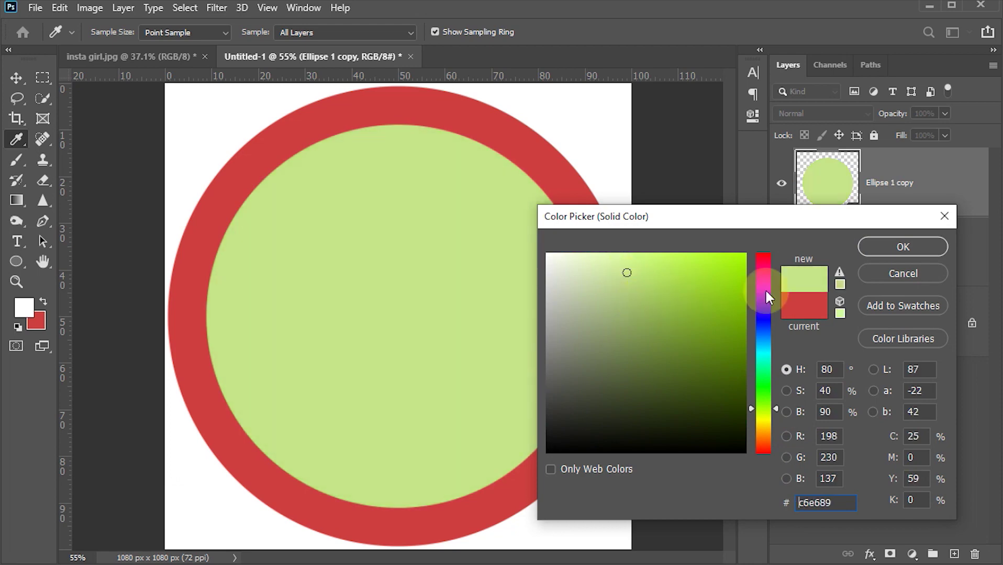
left_click(896, 248)
key("v")
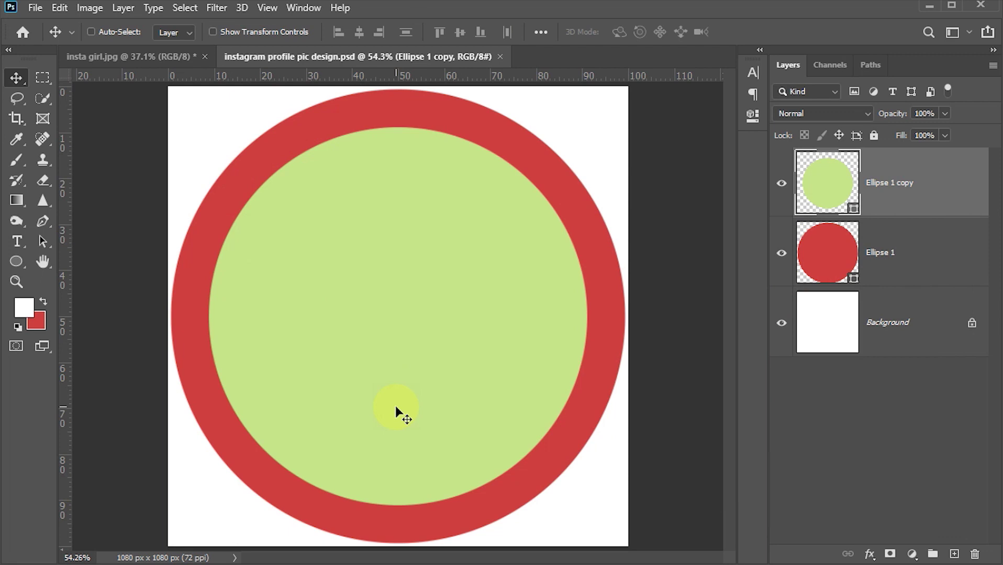
Bring the photo from insta girl.jpg into the profile picture document and set its layer opacity to 70%
left_click(123, 55)
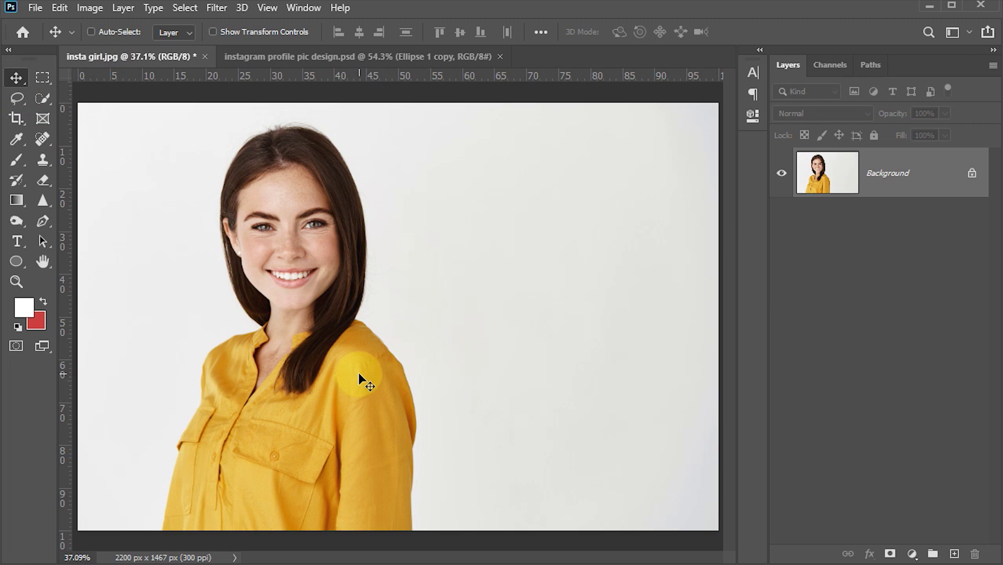
left_click_drag(359, 376, 402, 320)
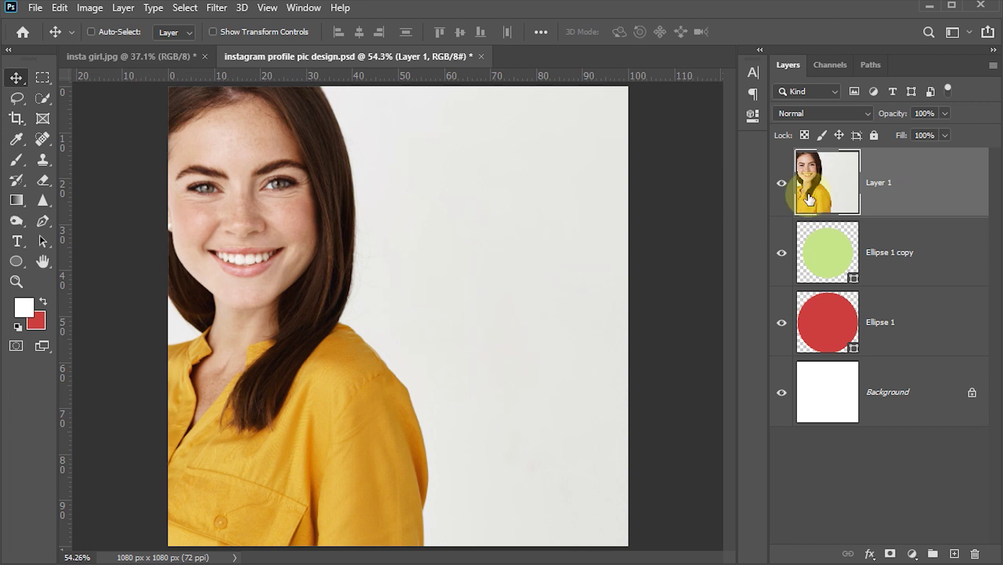
left_click(924, 113)
type("70")
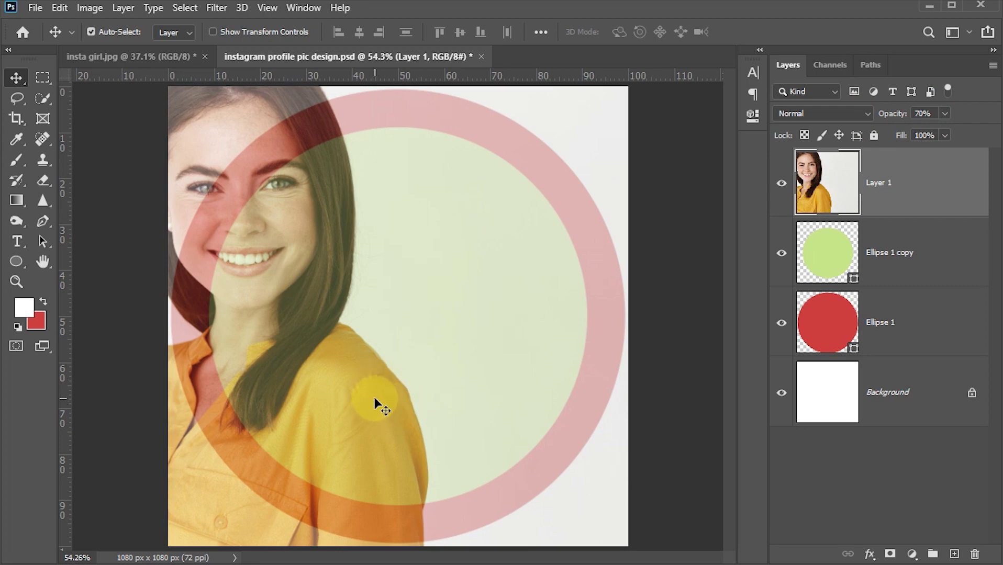
Scale the photo to about 76% and position it so the woman is centred over the circles and reaches the canvas's lower edge
key("ctrl+t")
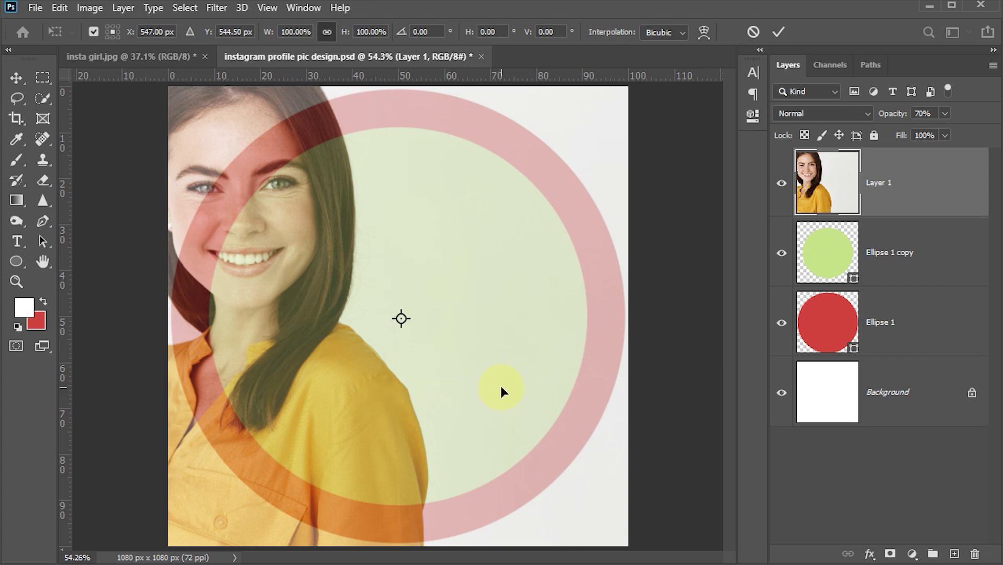
key("ctrl+0")
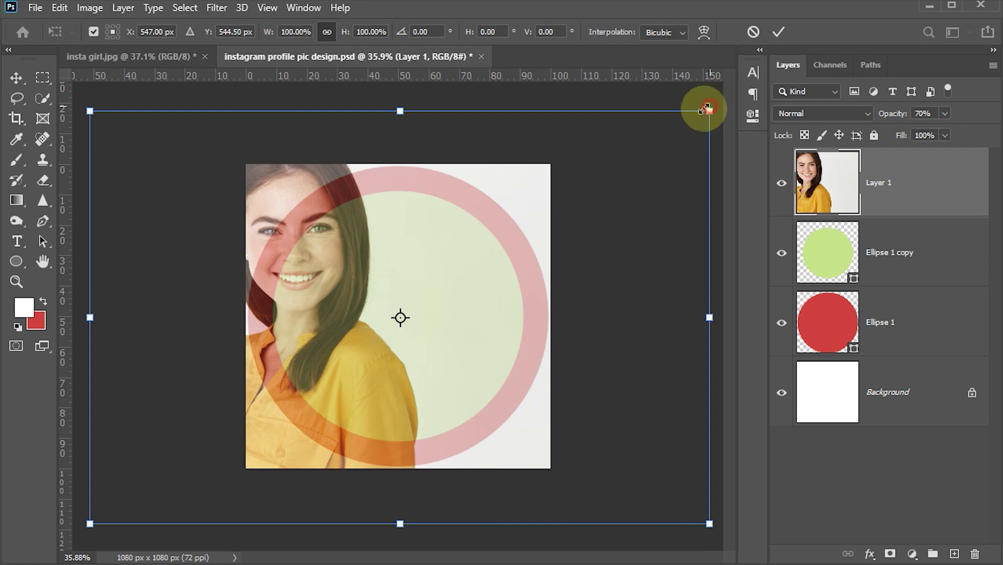
left_click_drag(708, 110, 474, 213)
left_click_drag(414, 297, 586, 208)
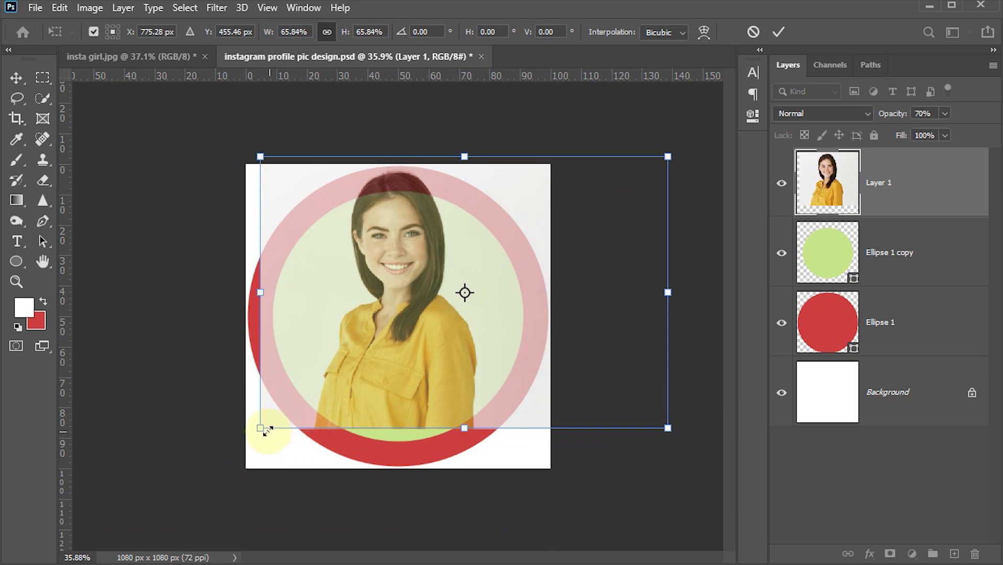
left_click_drag(264, 428, 193, 465)
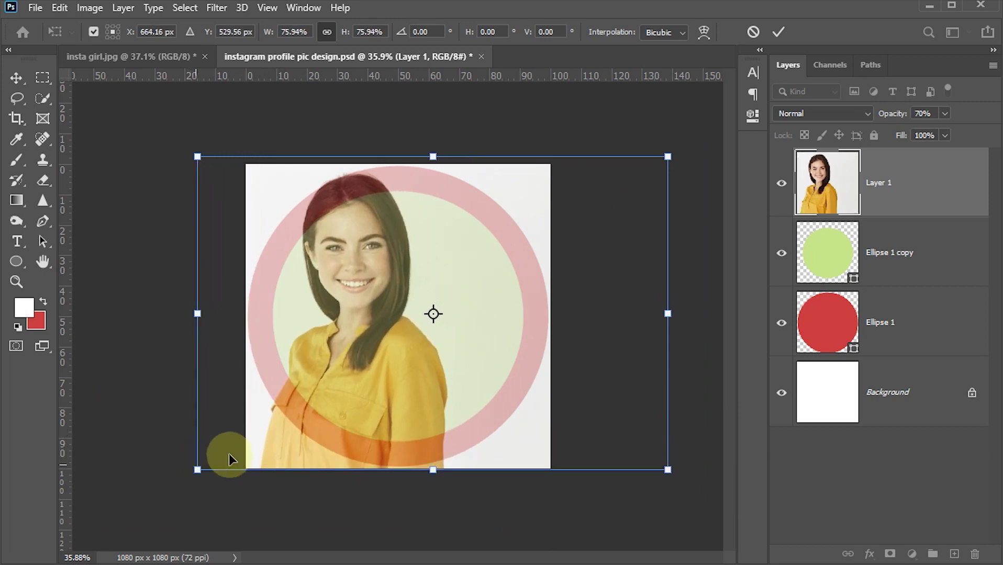
left_click_drag(300, 426, 339, 427)
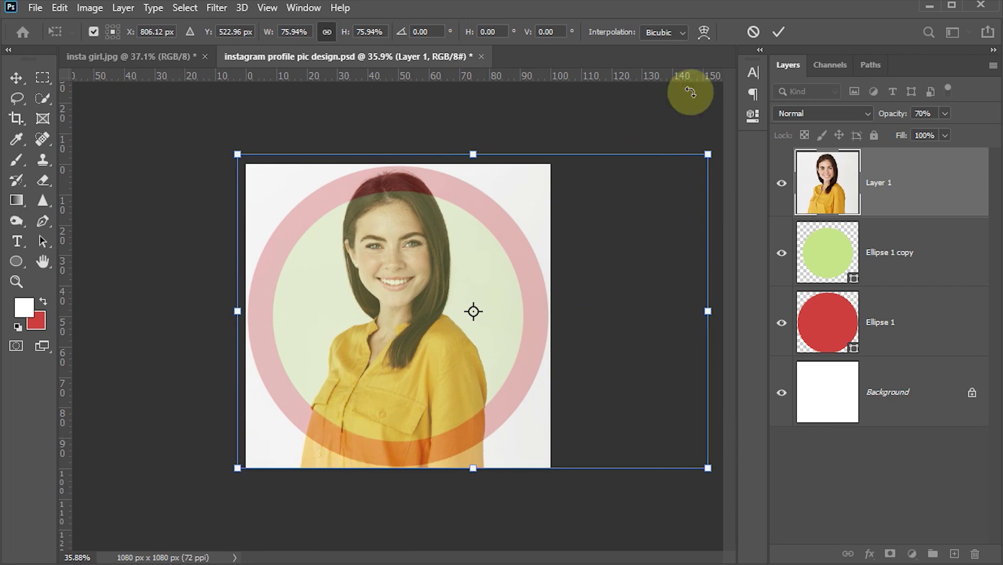
left_click(778, 32)
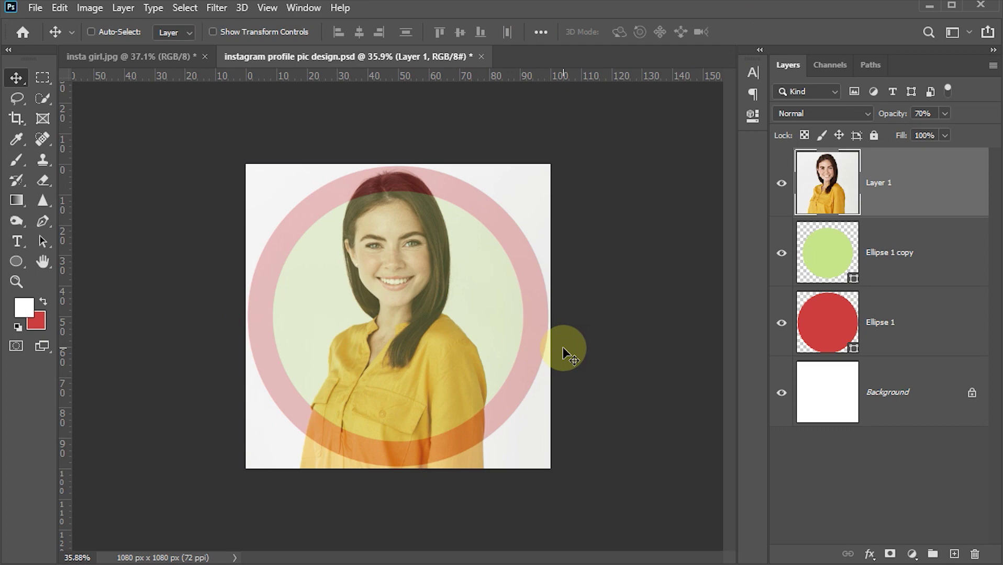
Hide the photo layer and clip the smaller green circle to the red circle with a clipping mask
key("ctrl+plus")
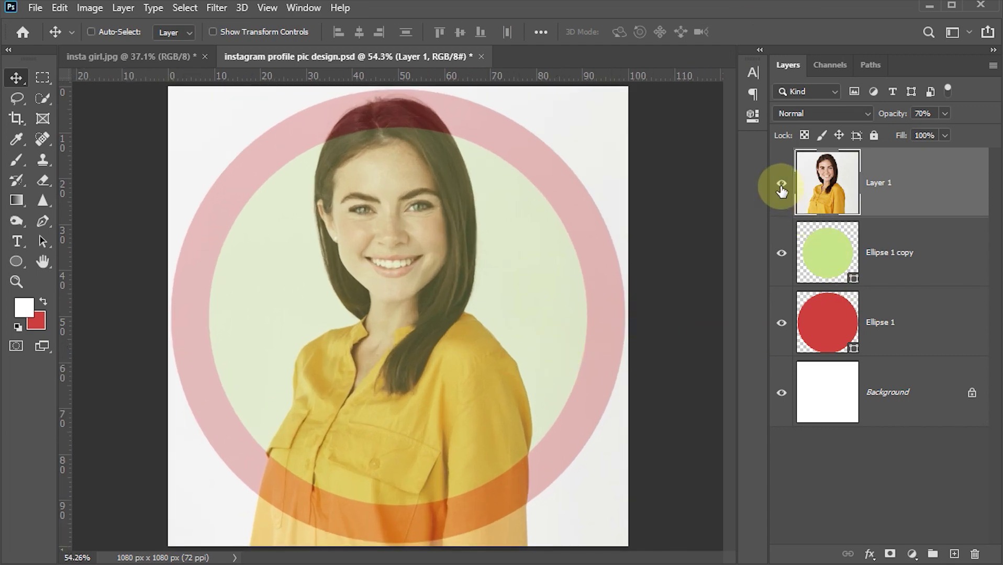
left_click(781, 187)
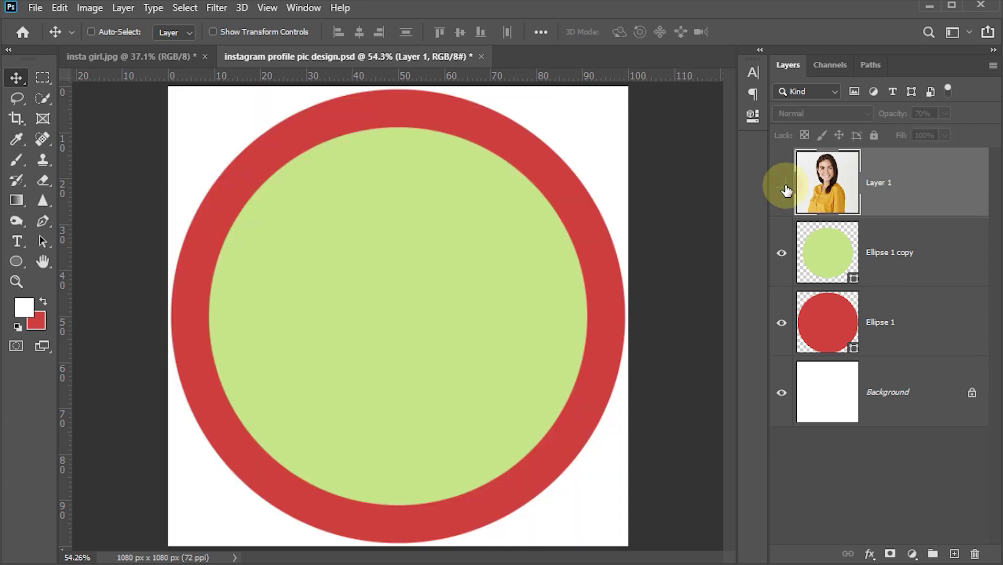
left_click(834, 268)
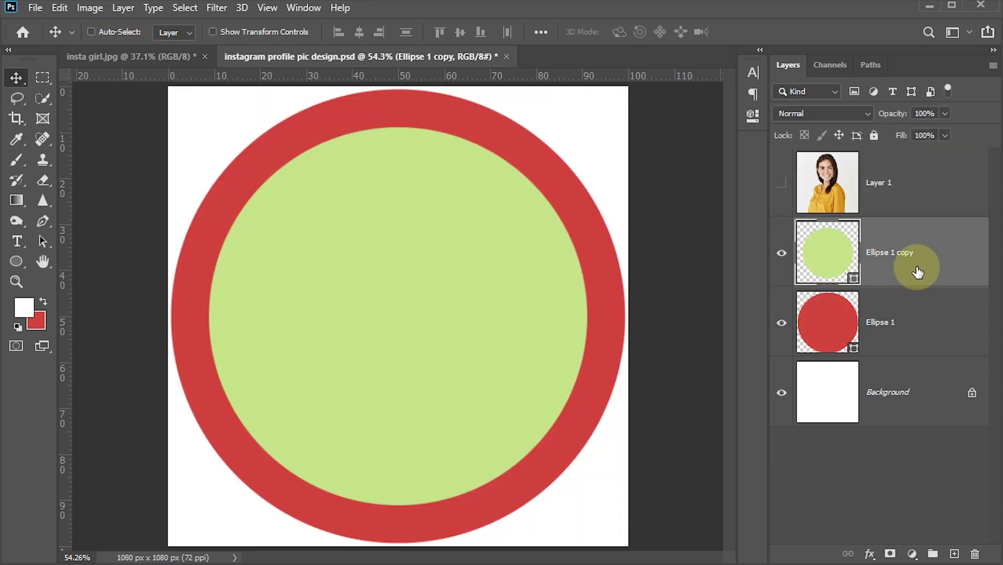
right_click(926, 256)
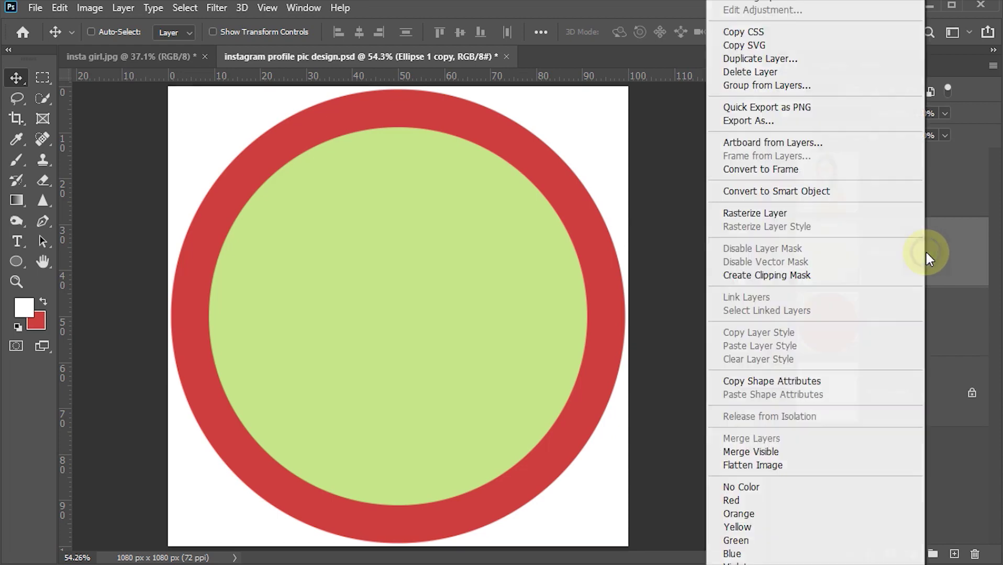
left_click(778, 285)
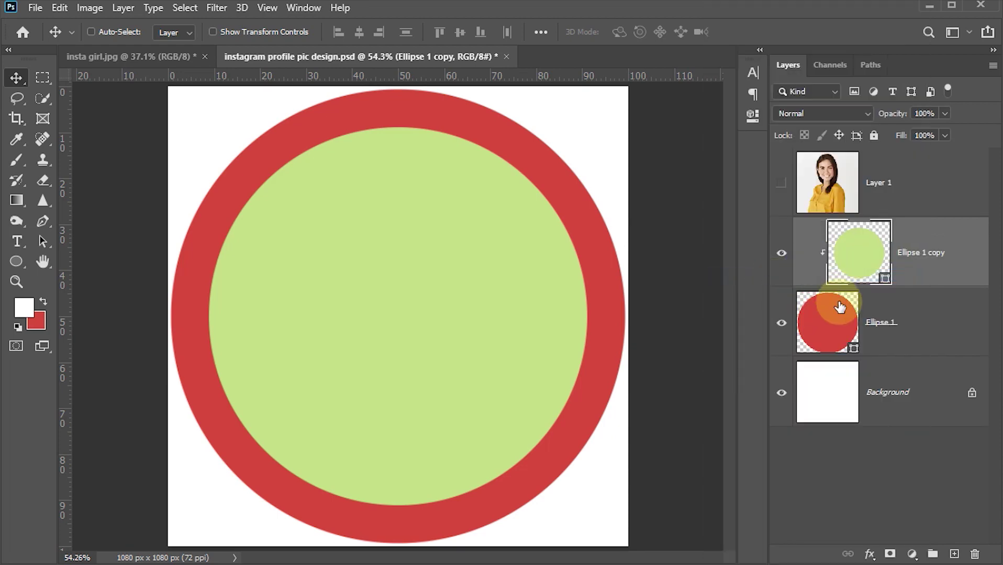
left_click_drag(449, 287, 443, 338)
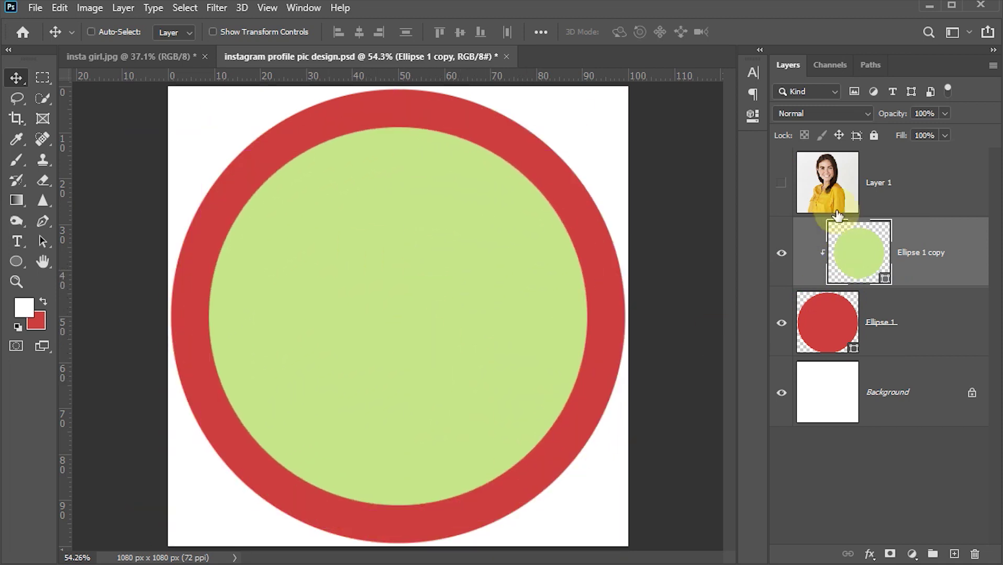
Show the photo layer again and set its opacity to 100%
left_click(782, 183)
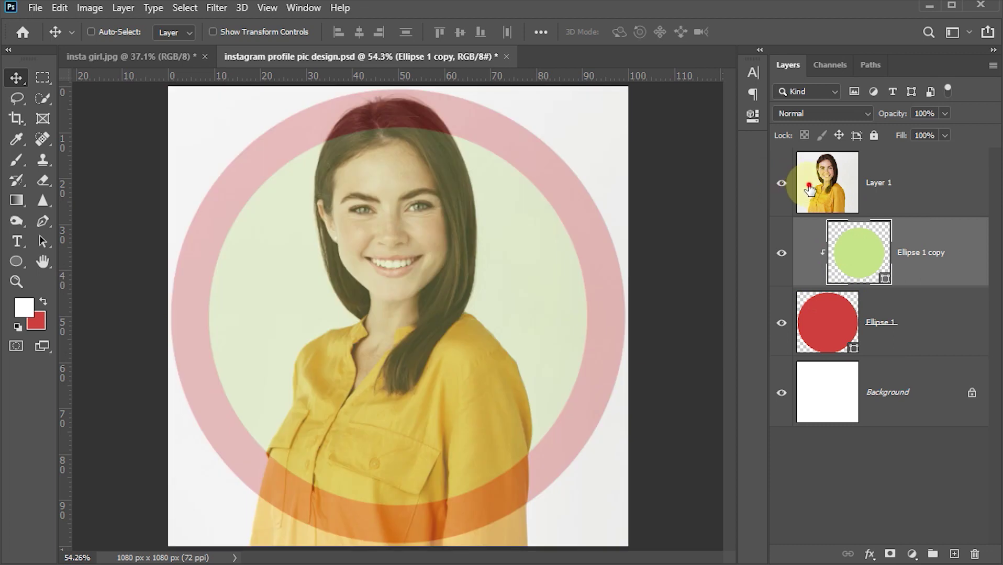
left_click(809, 185)
left_click(922, 114)
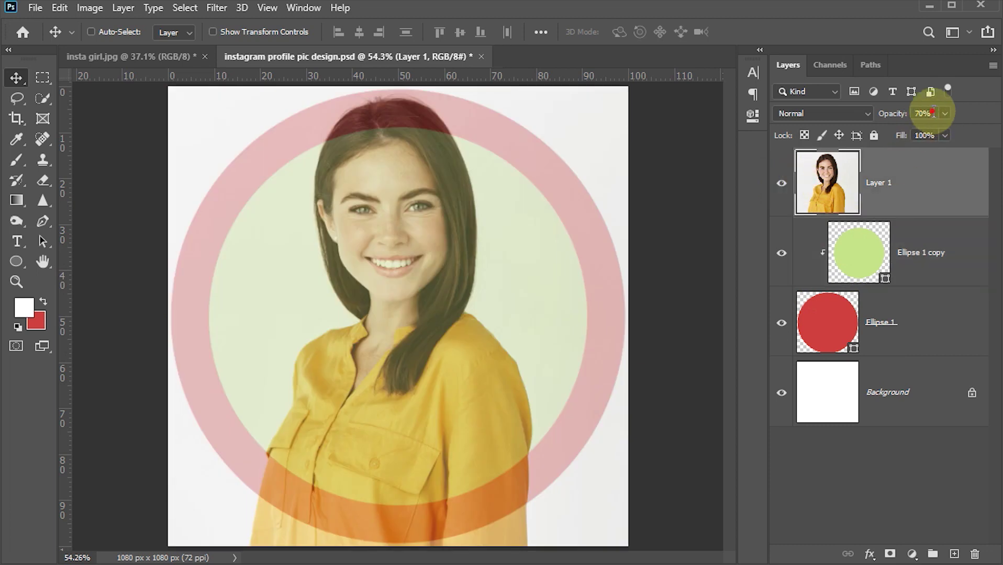
type("100")
left_click(851, 122)
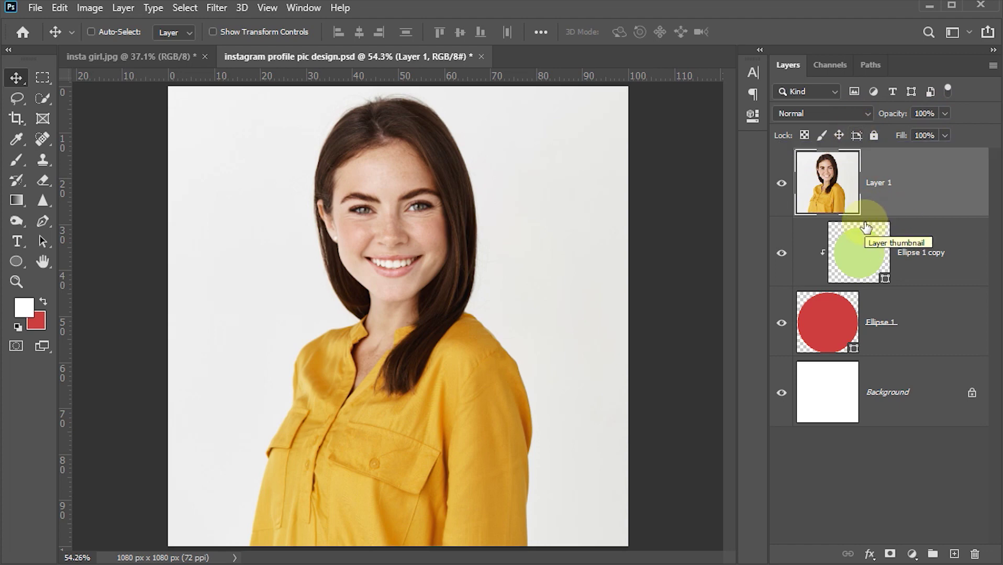
Clip the photo layer to the red circle with a clipping mask and select the woman using Select Subject
right_click(962, 200)
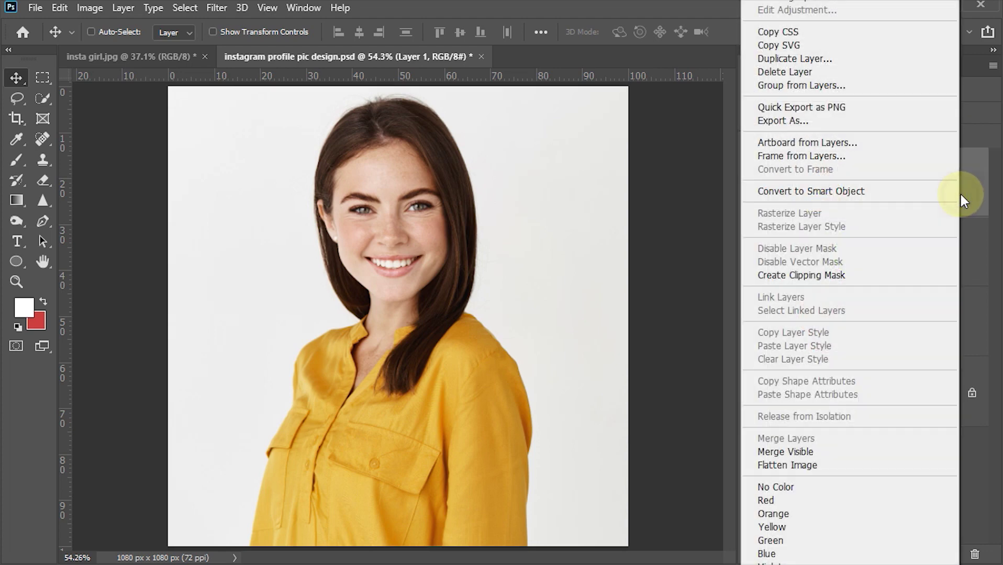
left_click(821, 277)
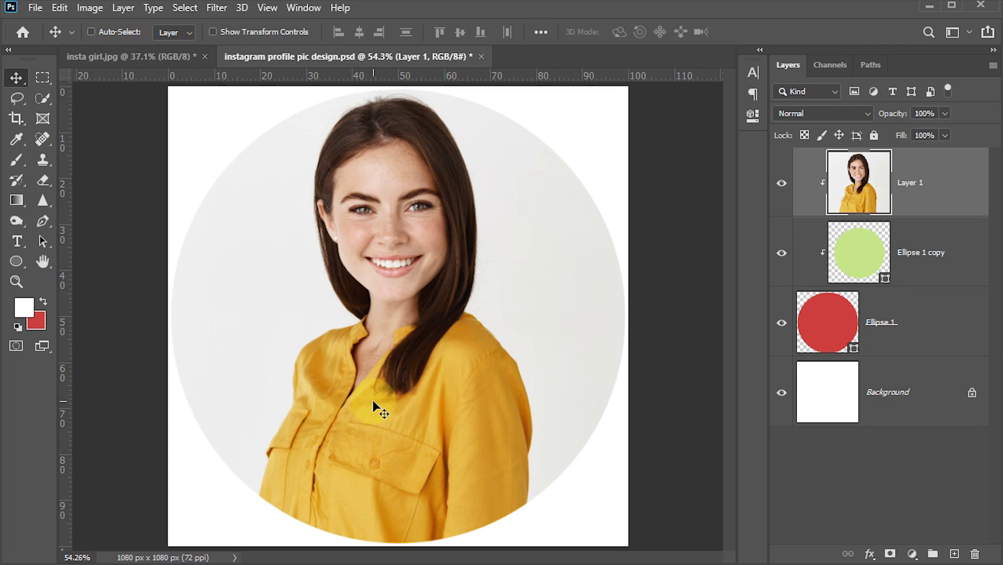
left_click(183, 8)
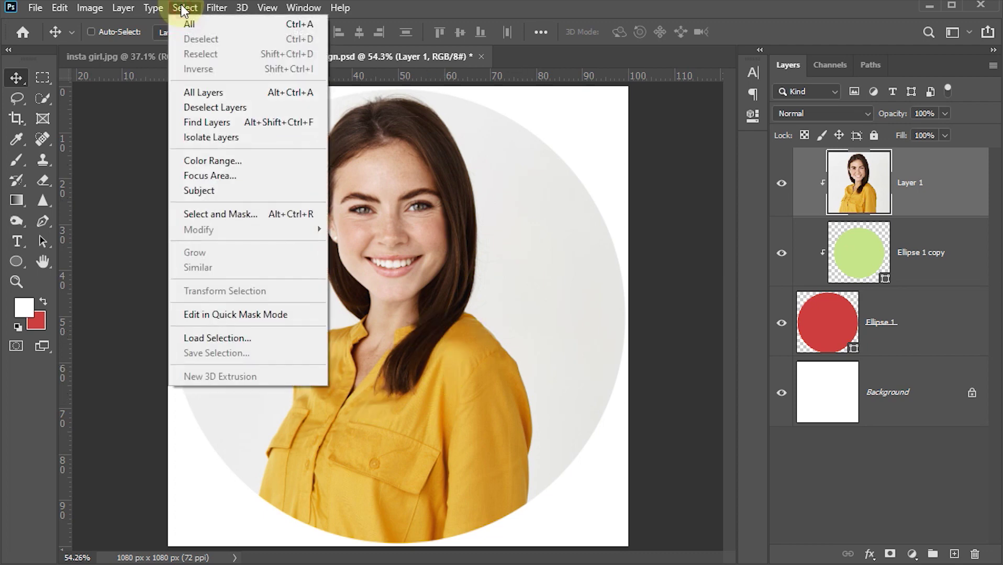
left_click(211, 190)
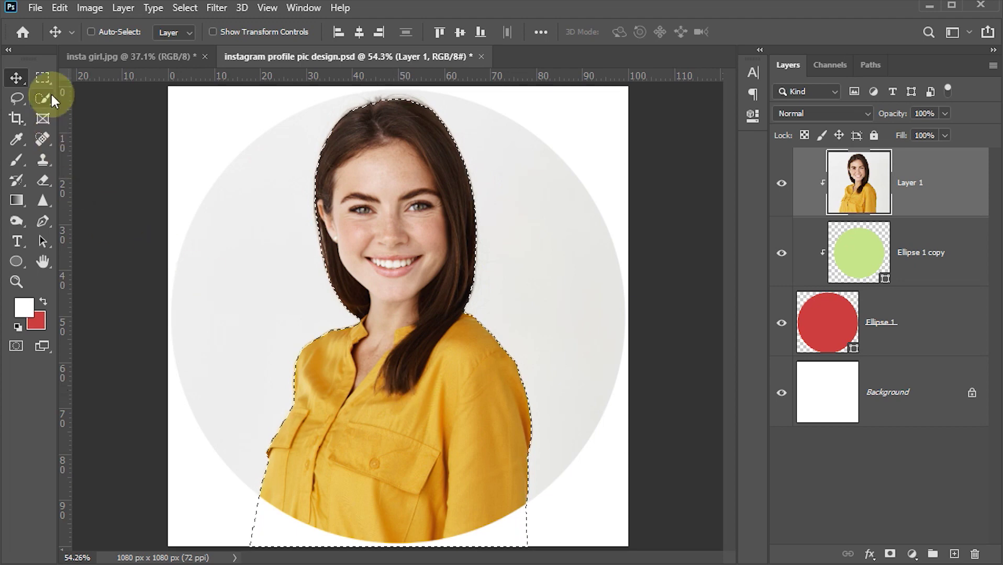
Open the woman's selection in Select and Mask and refine the hair edge along the top of her head
left_click(47, 79)
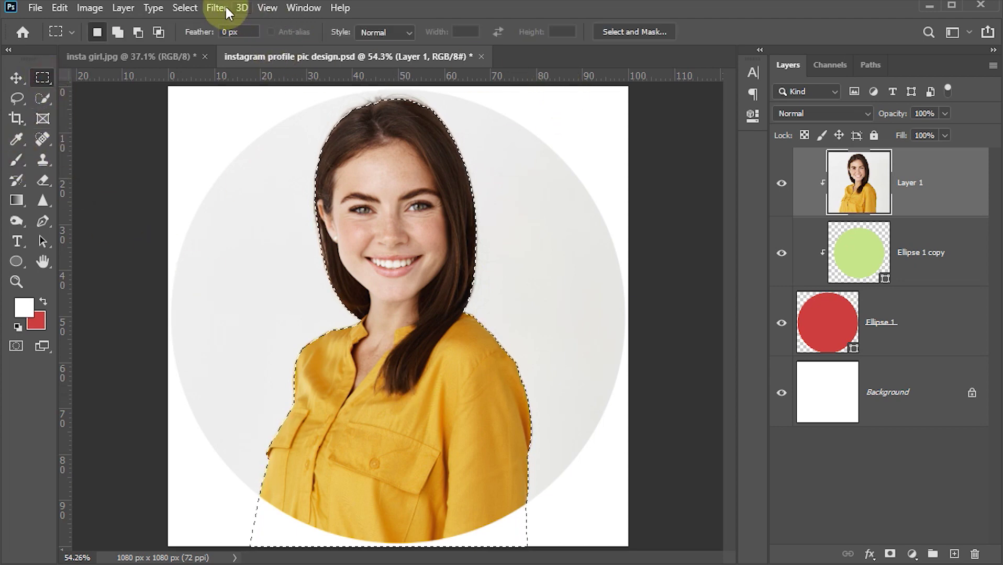
left_click(186, 8)
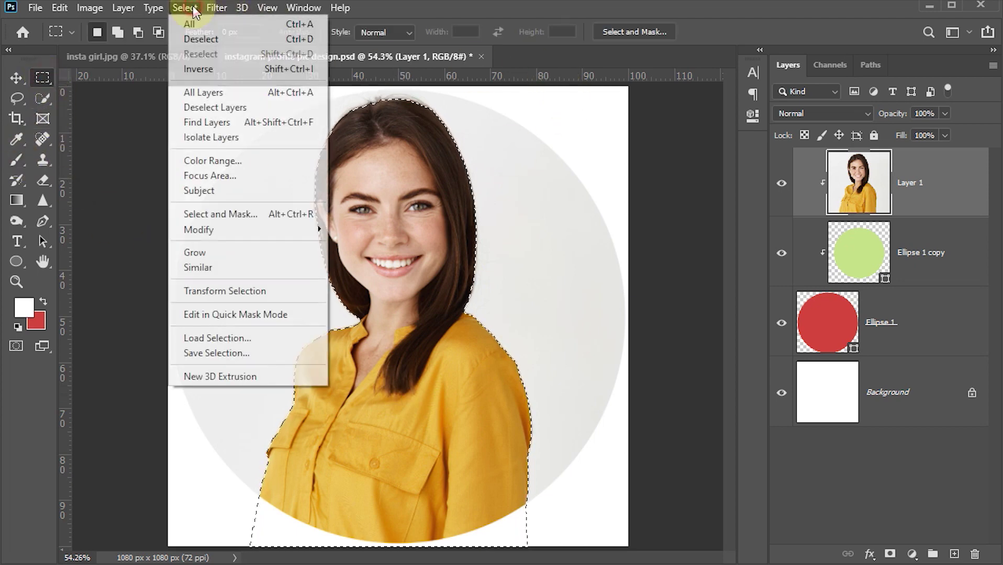
left_click(217, 213)
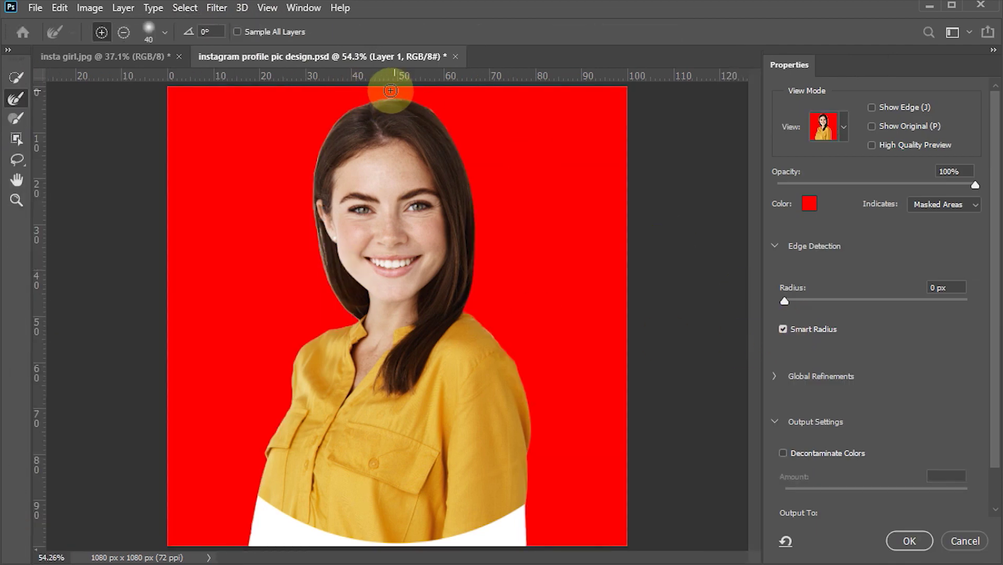
mouse_move(380, 93)
left_mouse_down()
mouse_move(399, 90)
mouse_move(390, 92)
left_mouse_up()
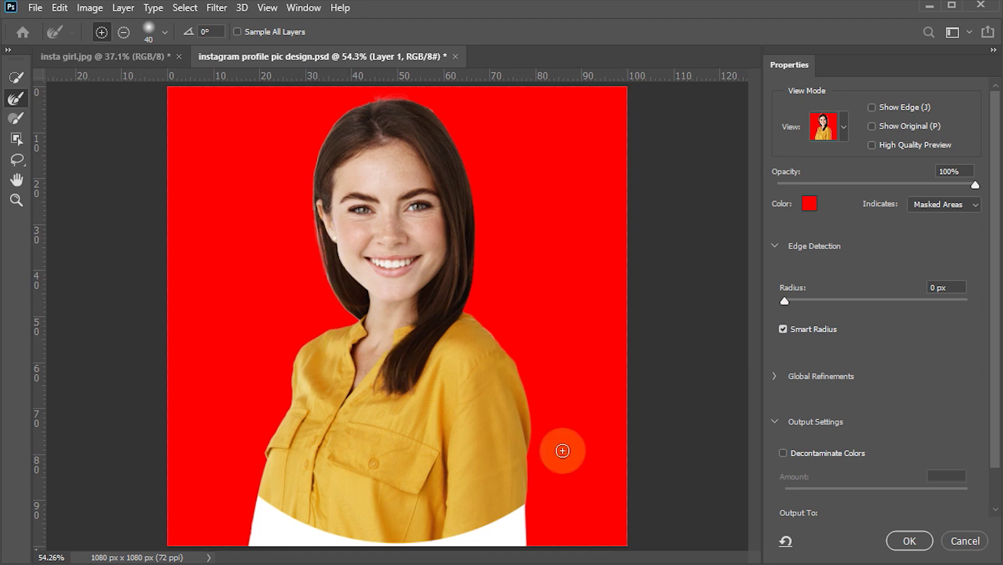
Decontaminate the cutout's colors at 100% and output the selection as a new layer with a layer mask
left_click(825, 456)
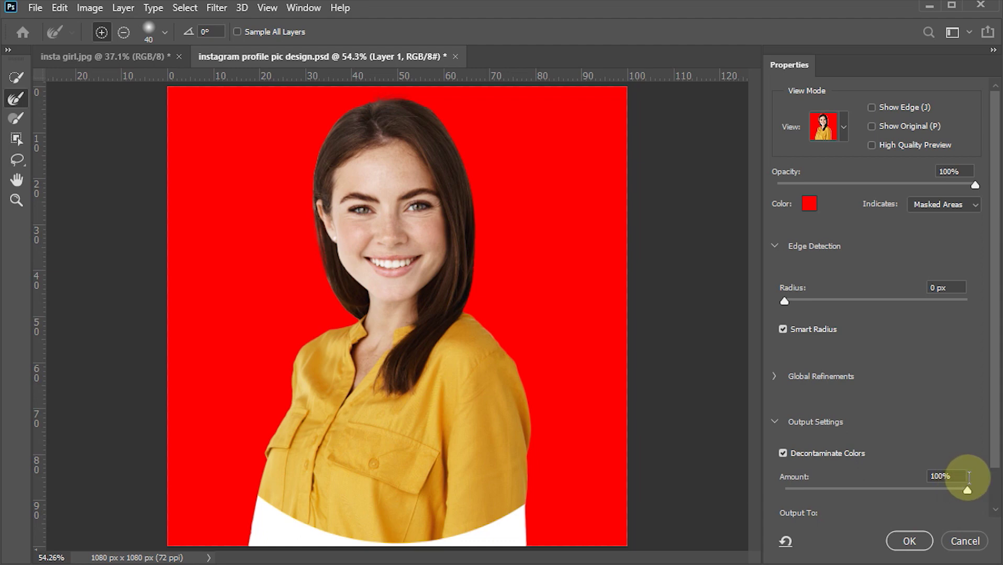
left_click_drag(995, 450, 996, 484)
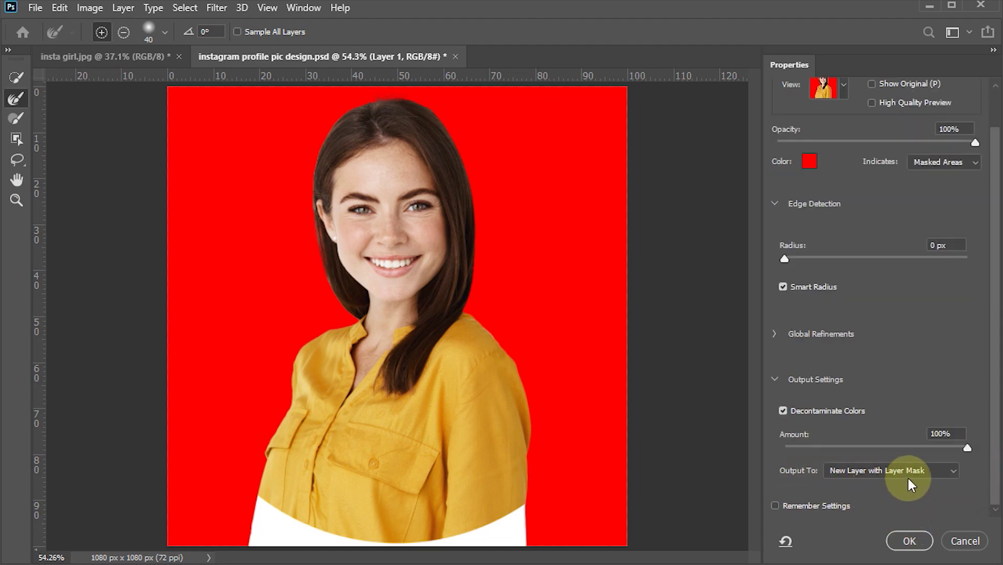
left_click(909, 542)
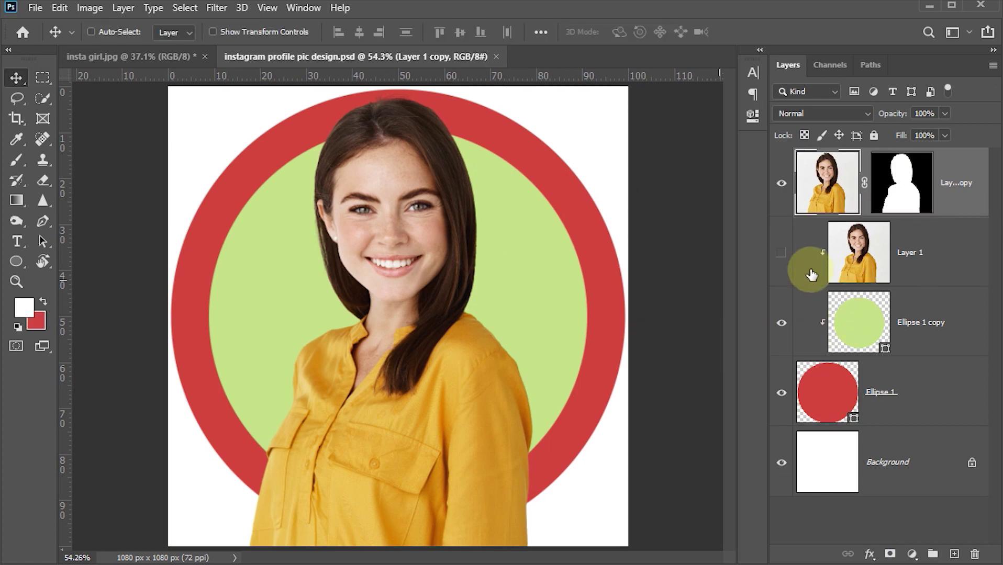
Delete the hidden original photo layer and convert the masked cutout layer to a smart object
left_click(849, 268)
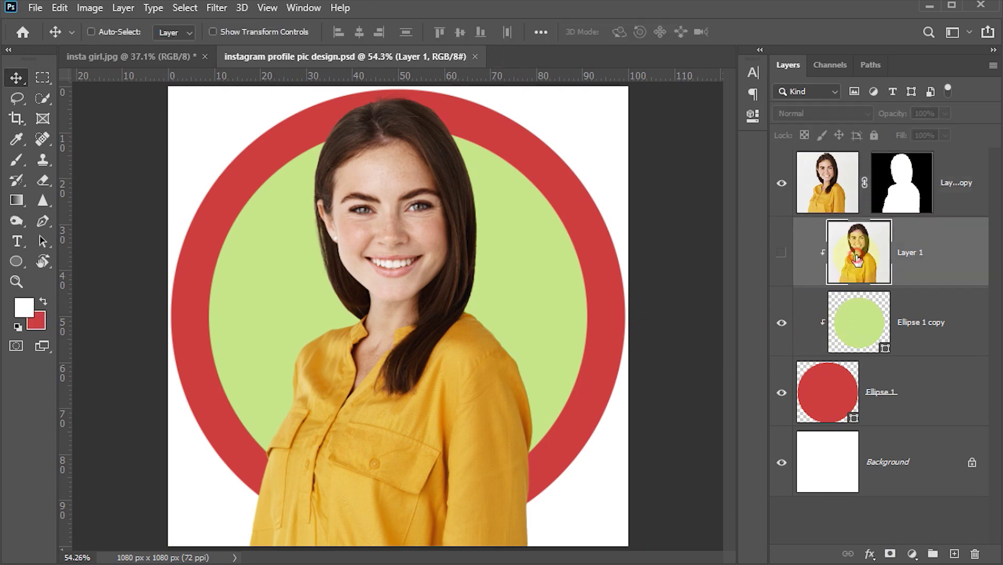
left_click_drag(850, 251, 976, 554)
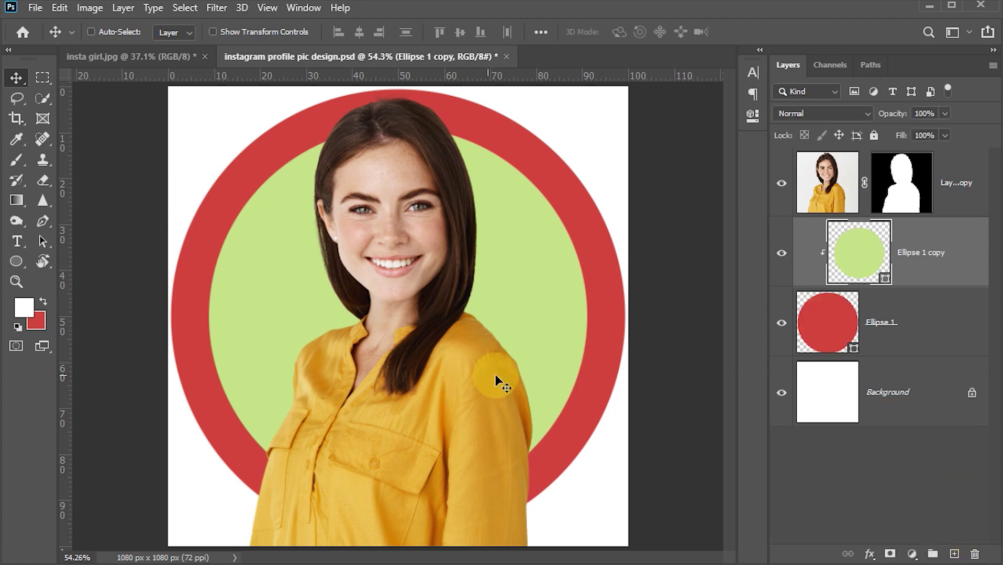
left_click(826, 184)
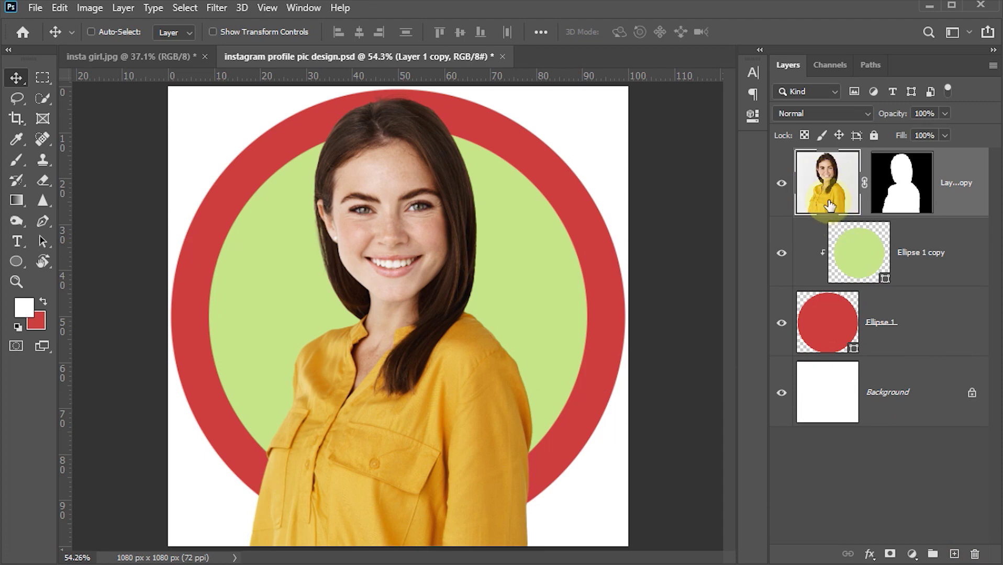
right_click(972, 178)
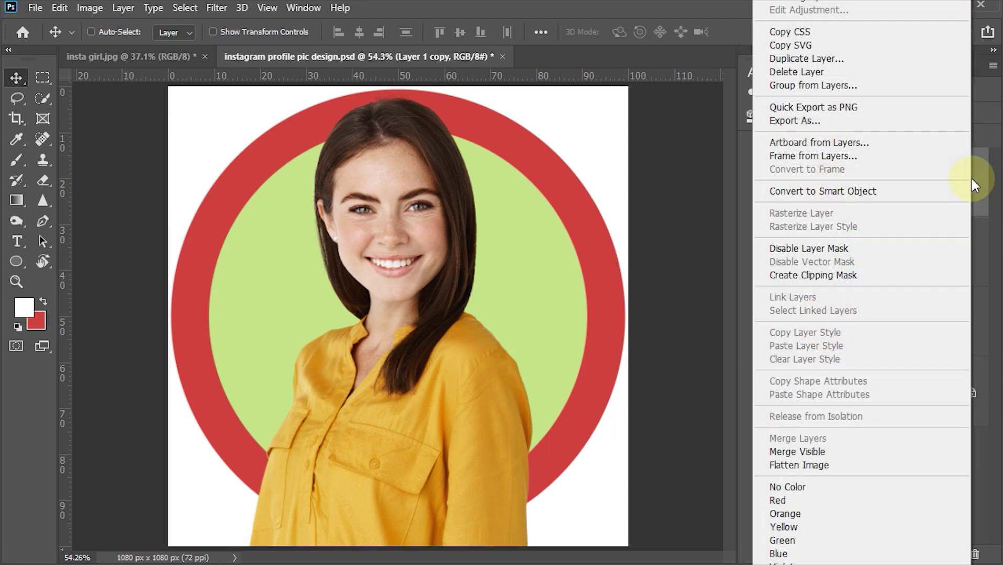
left_click(821, 192)
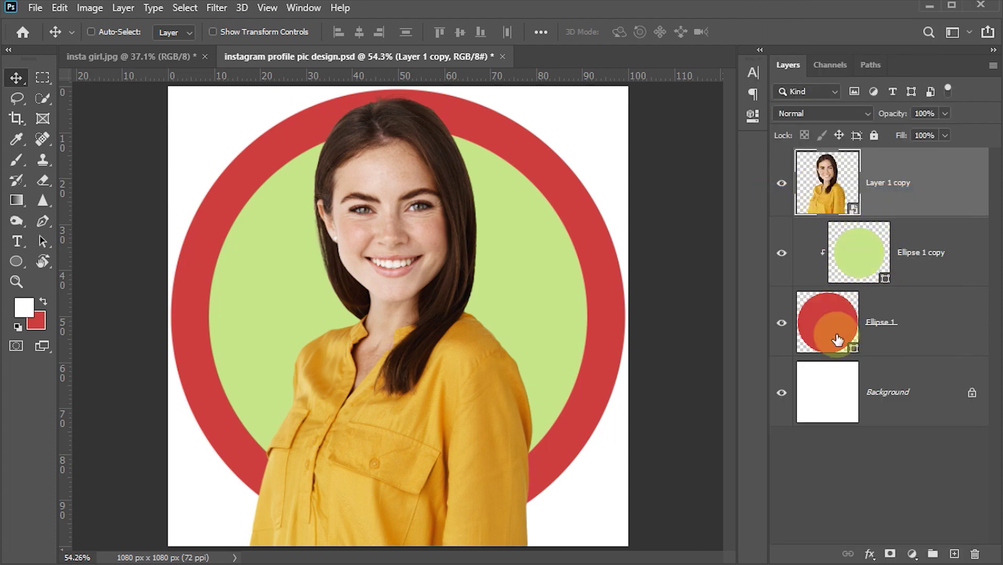
Clip the woman's cutout layer to the red circle with a clipping mask
right_click(962, 189)
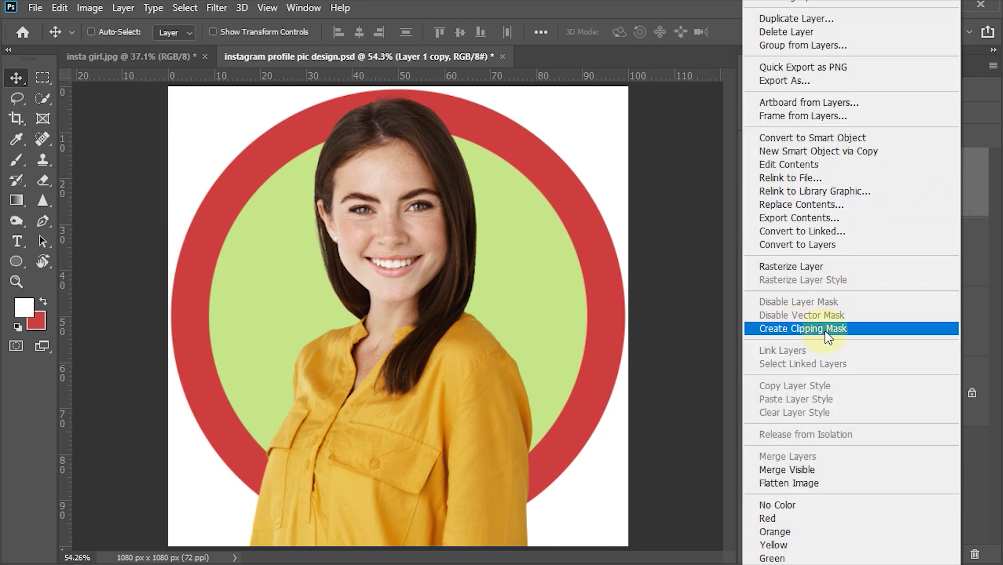
left_click(896, 329)
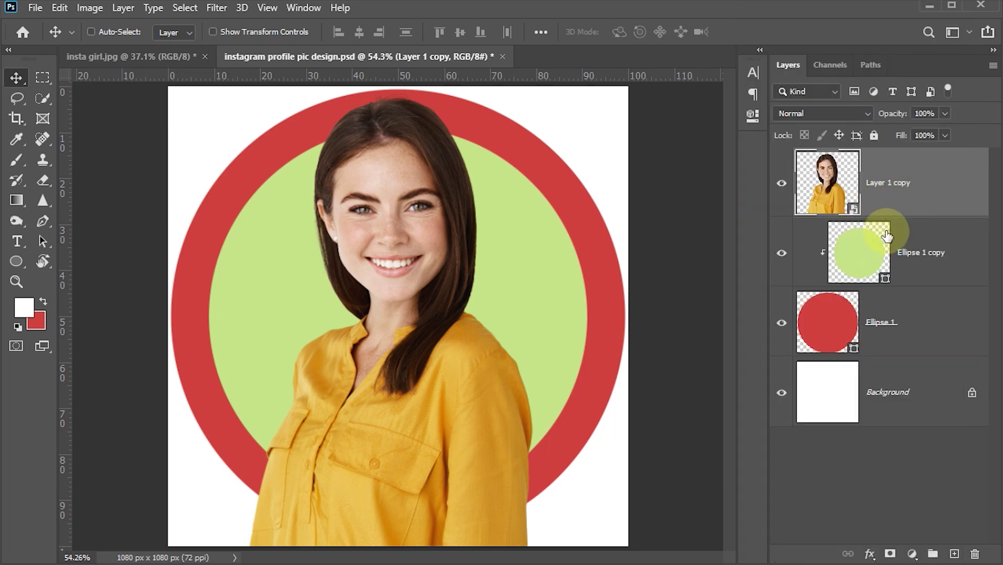
left_click(856, 213, "alt")
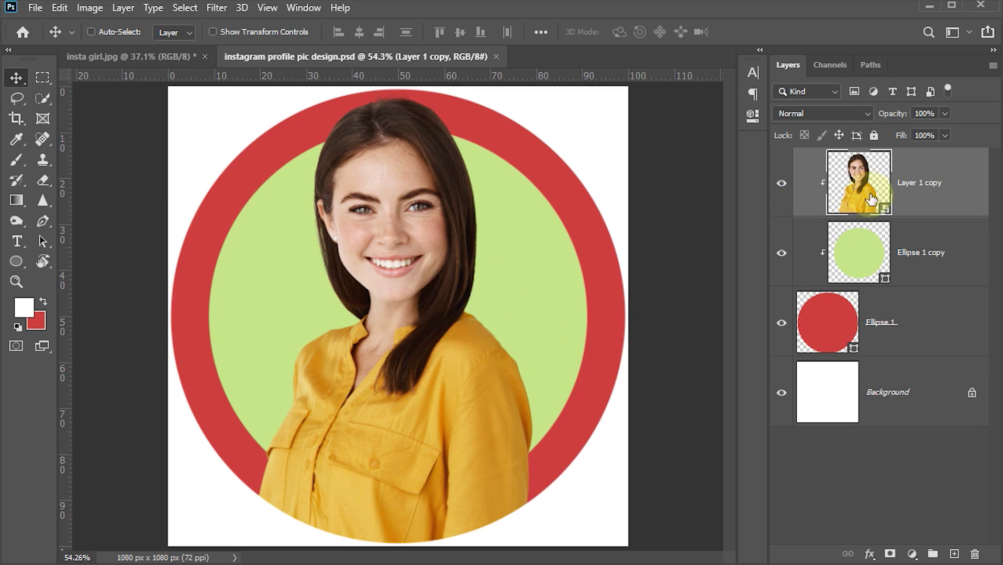
Add a drop shadow to the woman's cutout with Normal blend mode and 60% opacity
left_click(869, 555)
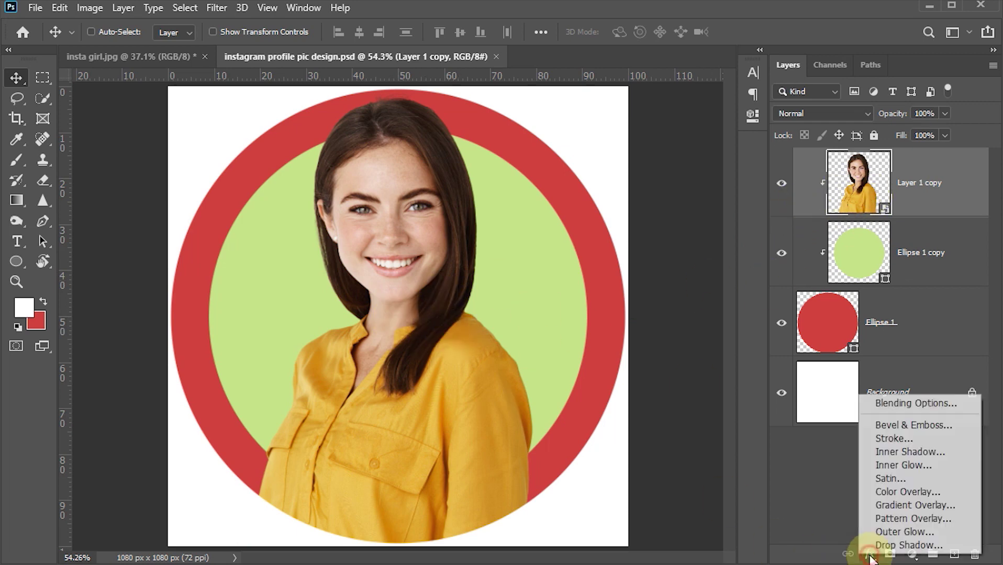
left_click(904, 546)
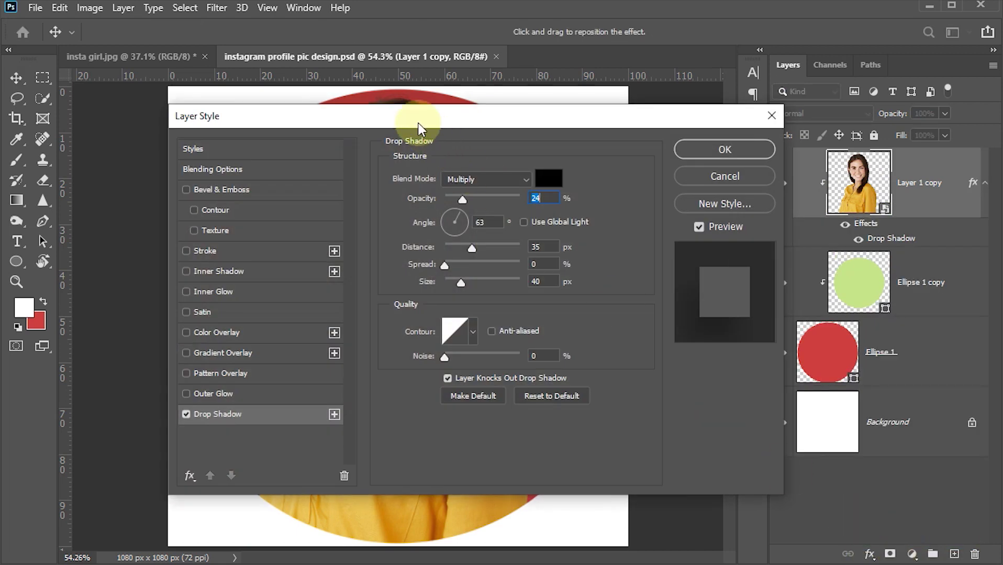
left_click_drag(418, 123, 739, 126)
left_click_drag(577, 121, 614, 102)
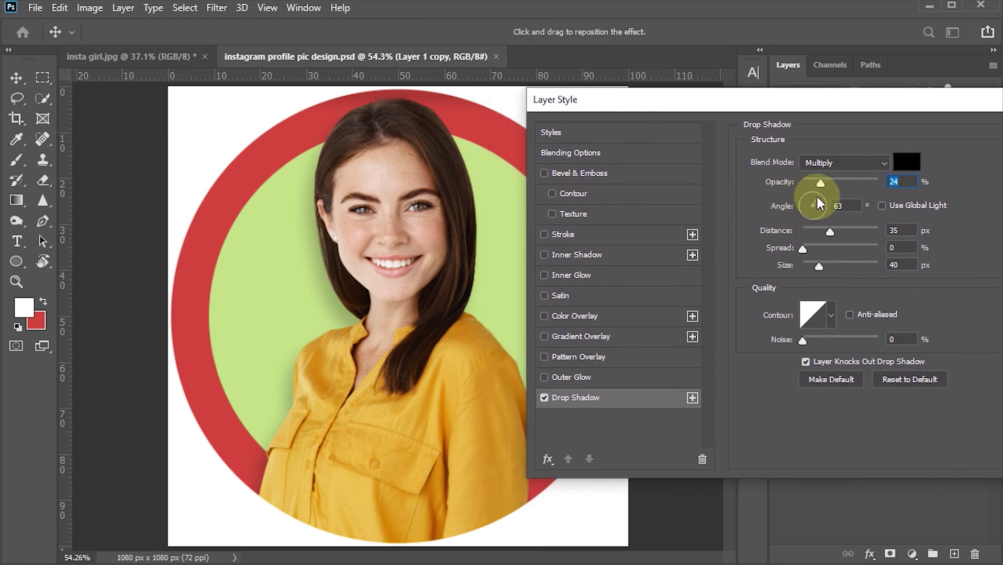
left_click(823, 162)
left_click(823, 175)
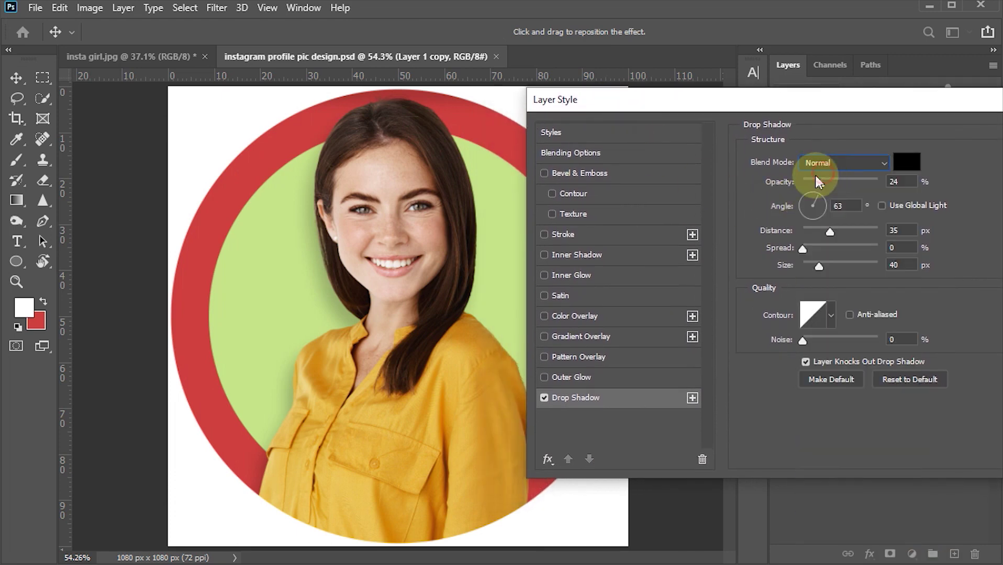
left_click_drag(914, 181, 847, 182)
type("60")
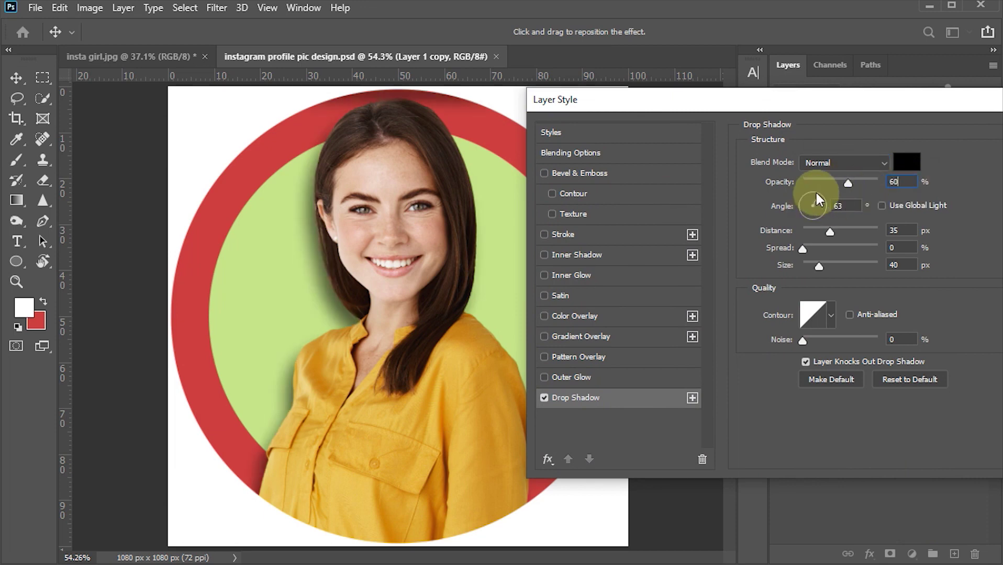
Set the cutout's drop shadow to a 143° angle and 40 px distance, and apply the layer style
left_click_drag(814, 193, 815, 207)
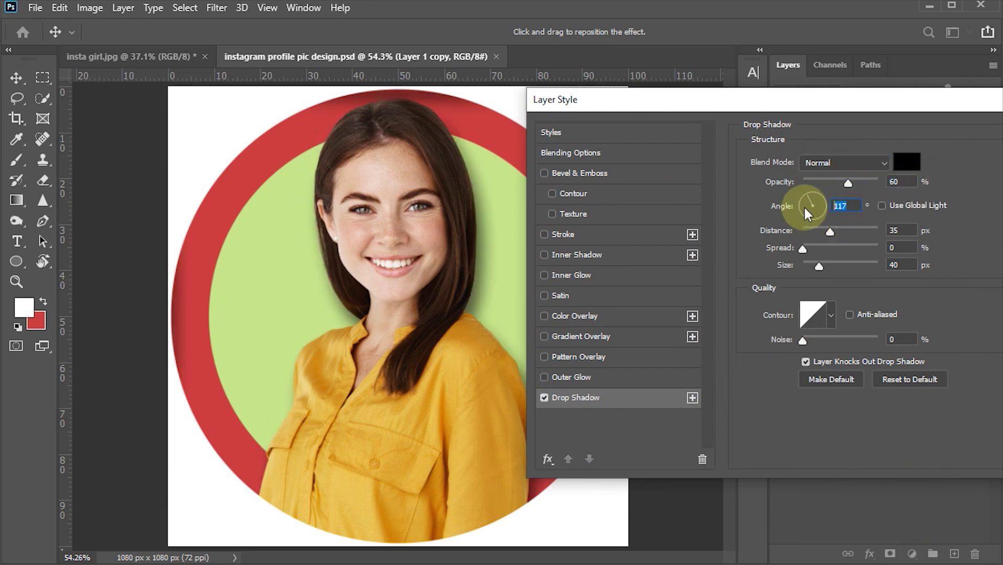
type("120")
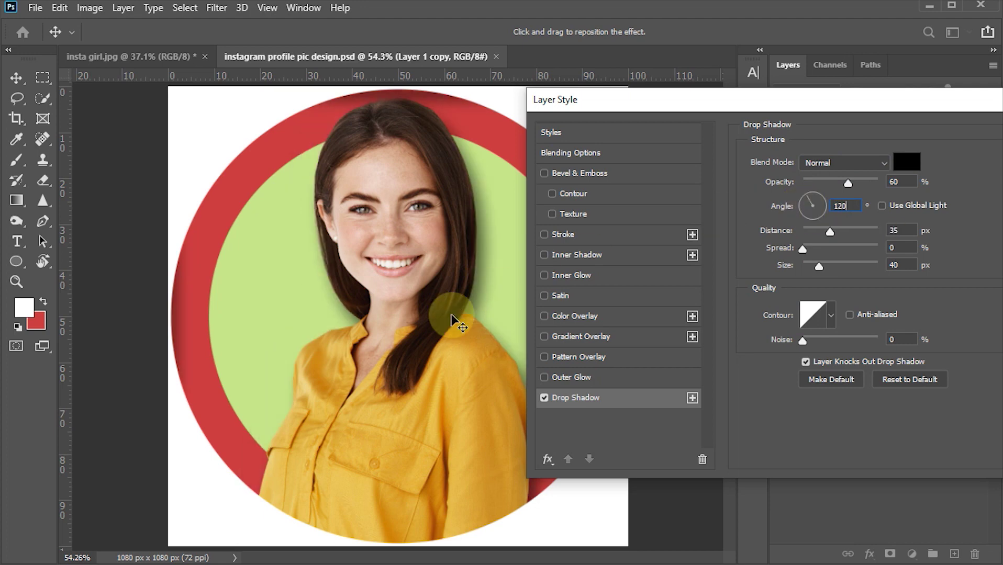
left_click(477, 307)
left_click_drag(477, 307, 484, 309)
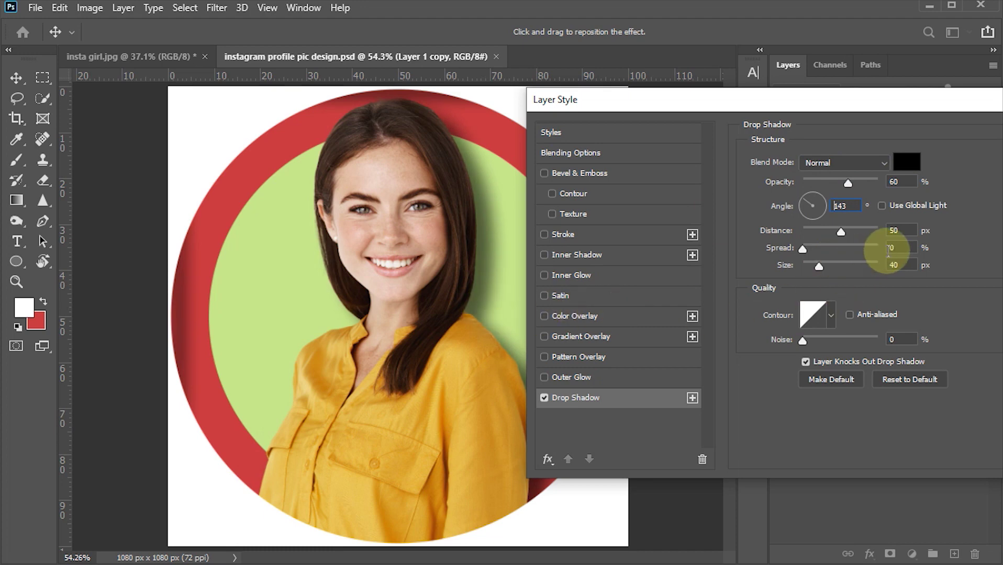
left_click(900, 230)
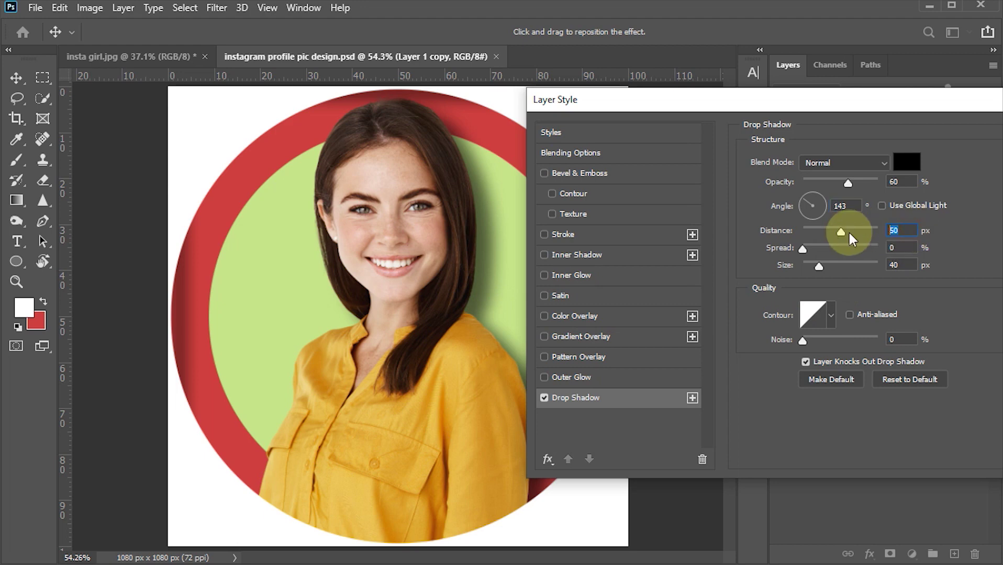
type("40")
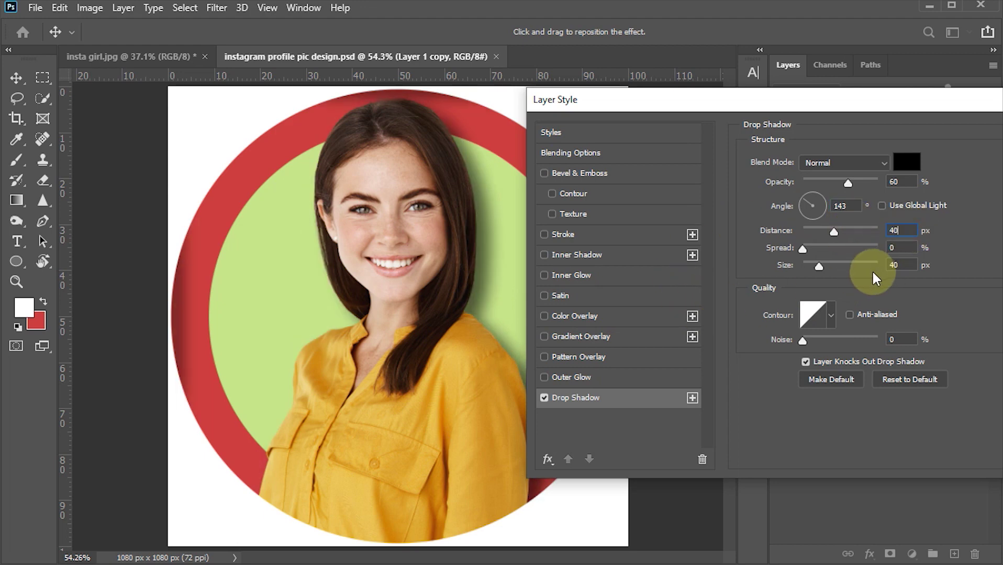
left_click_drag(853, 102, 698, 103)
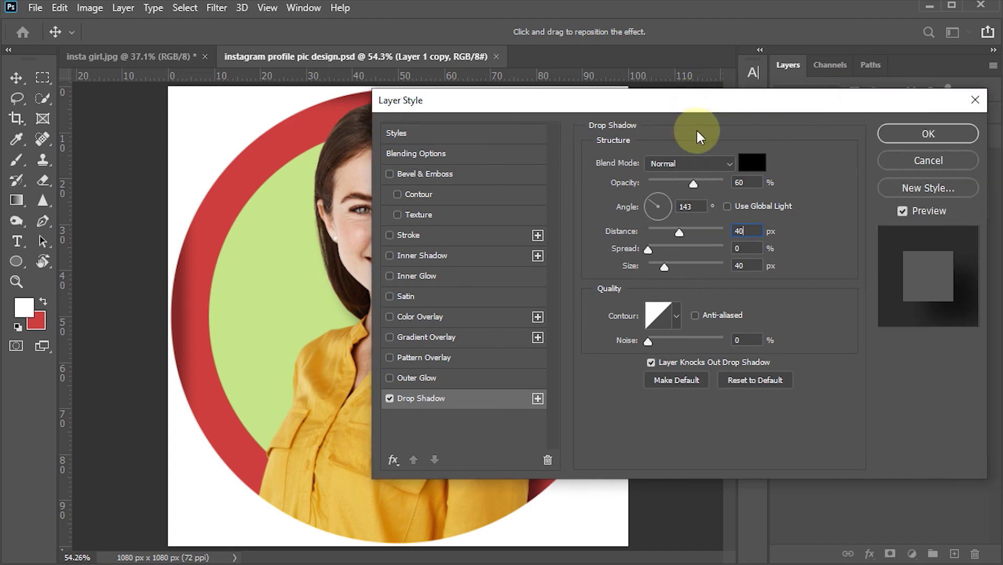
left_click(907, 137)
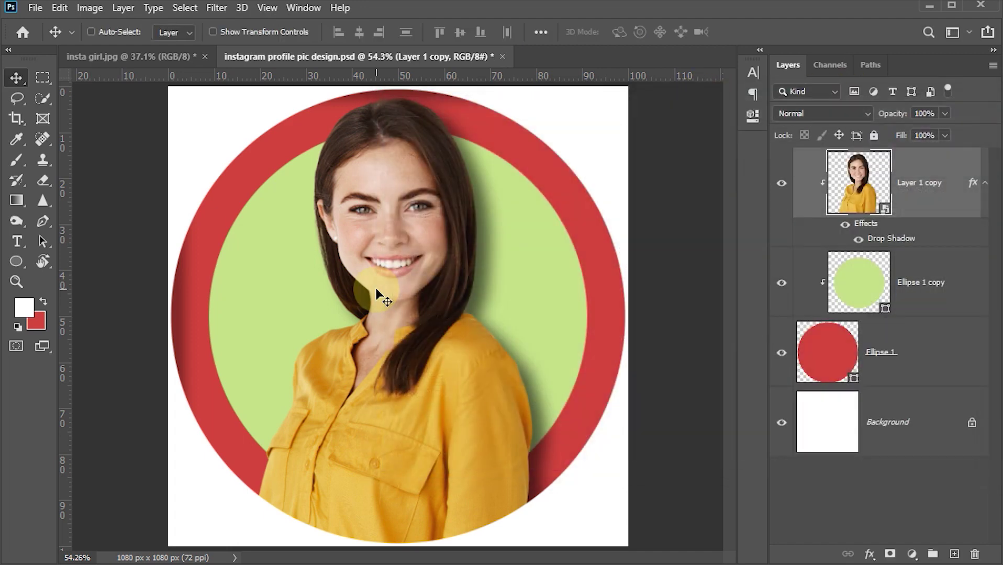
Add a drop shadow to the green circle and reposition it to a 65° angle
left_click(846, 294)
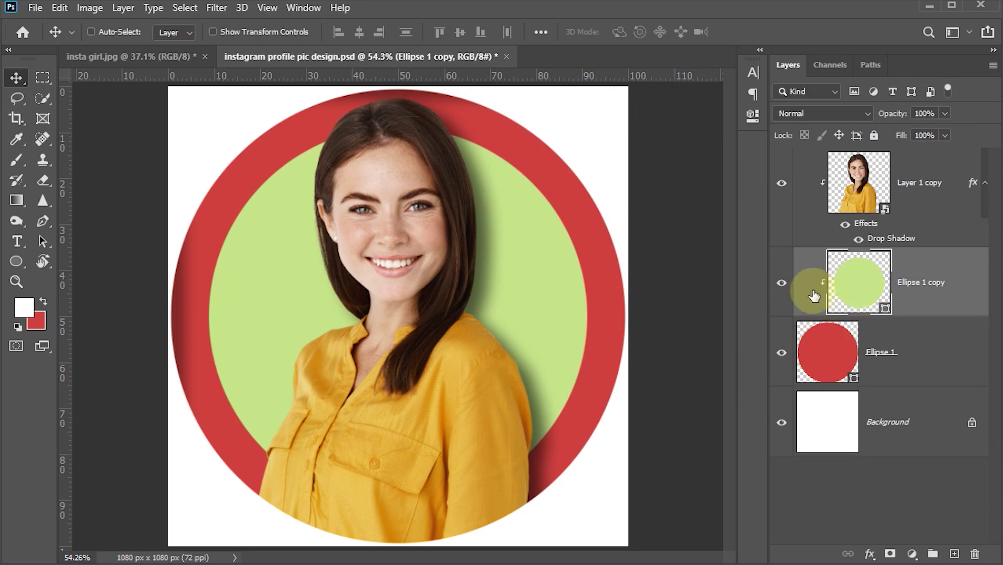
left_click(868, 558)
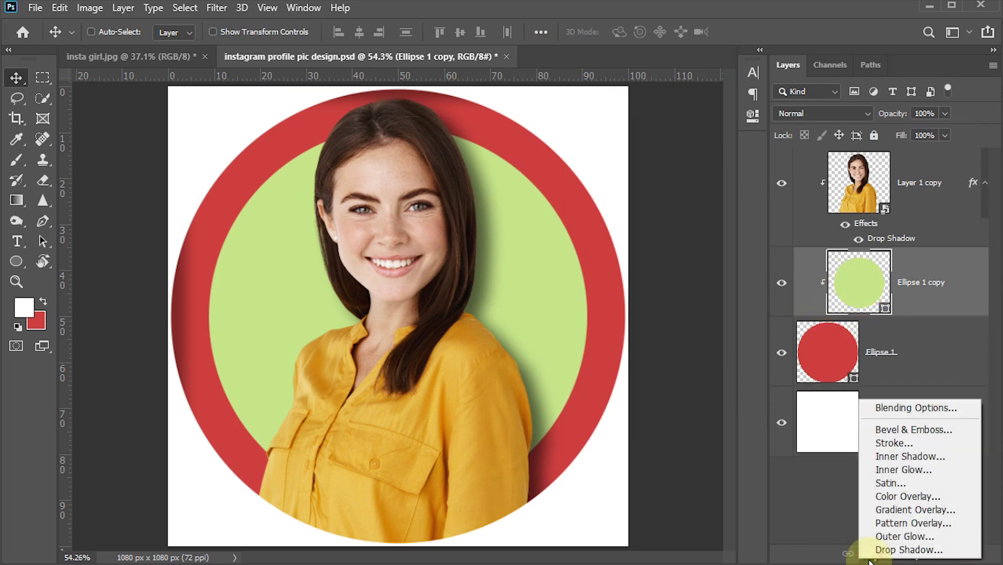
left_click(891, 550)
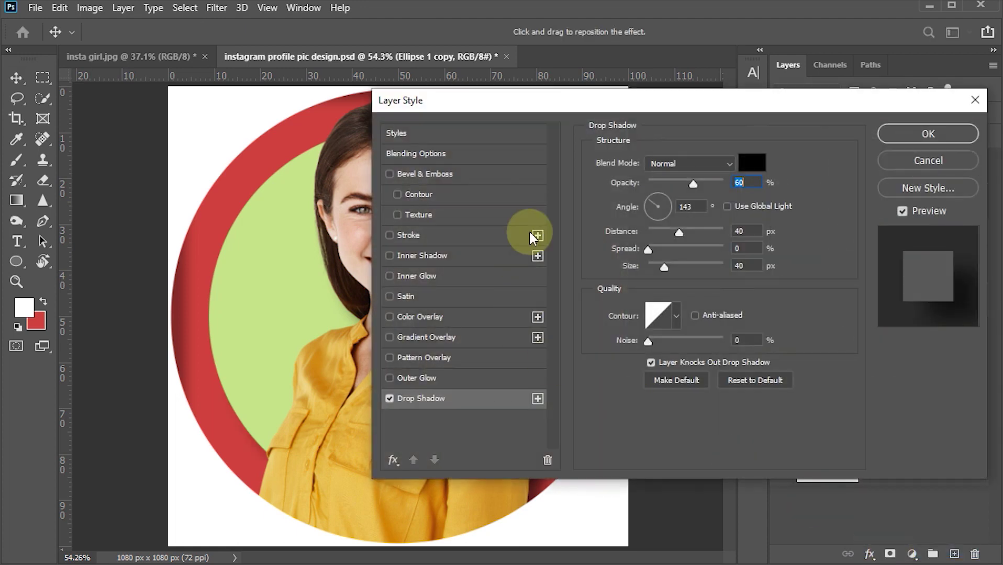
left_click_drag(535, 107, 667, 131)
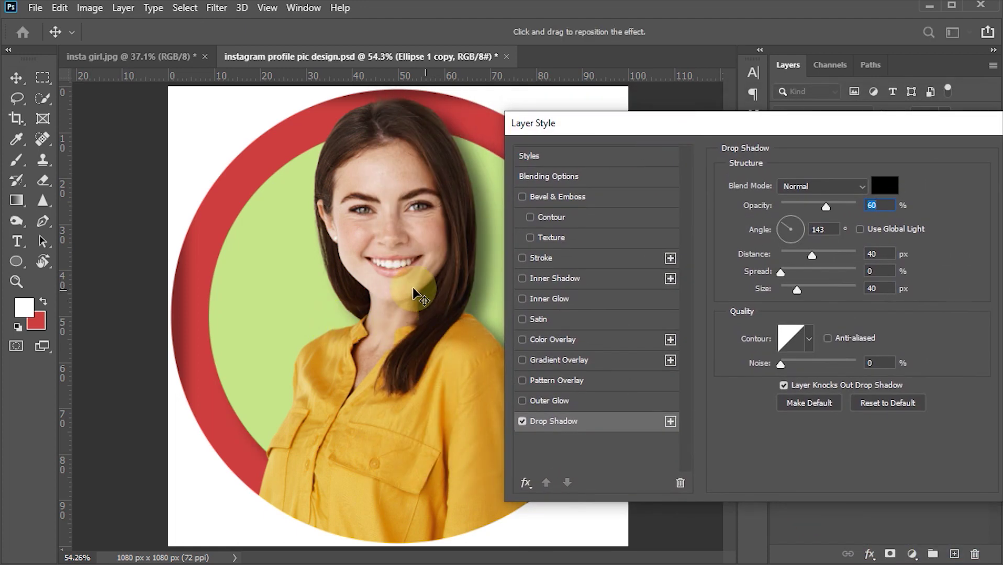
left_click_drag(211, 356, 196, 356)
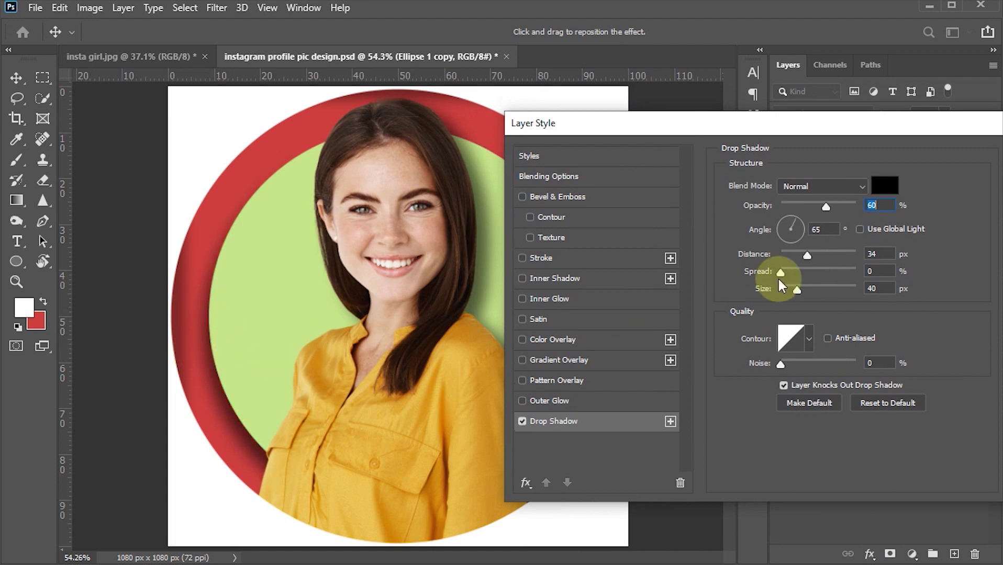
Set the green circle's drop shadow to 36% opacity and 19 px distance, and apply the layer style
left_click_drag(826, 205, 815, 206)
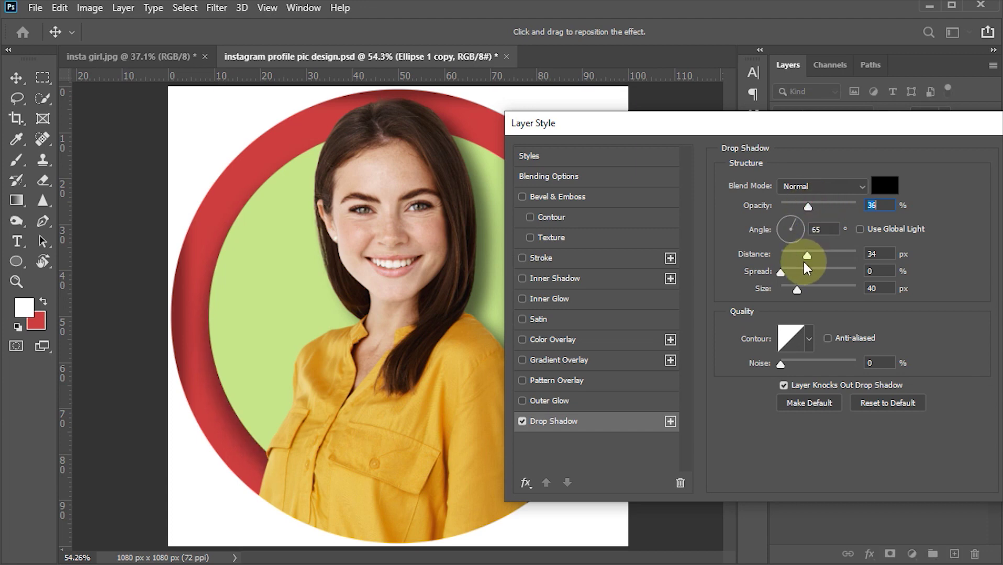
left_click_drag(803, 257, 797, 255)
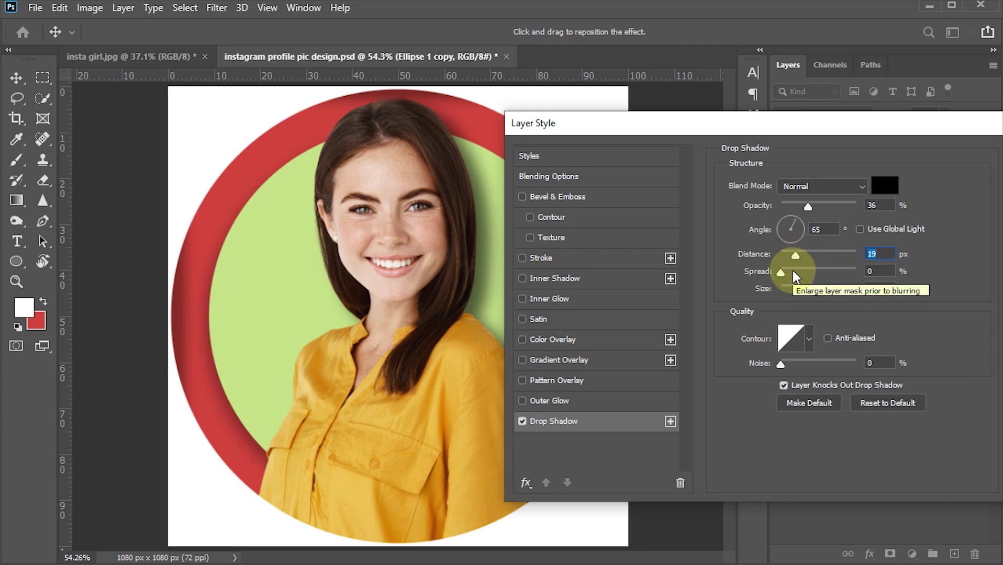
left_click_drag(788, 128, 573, 129)
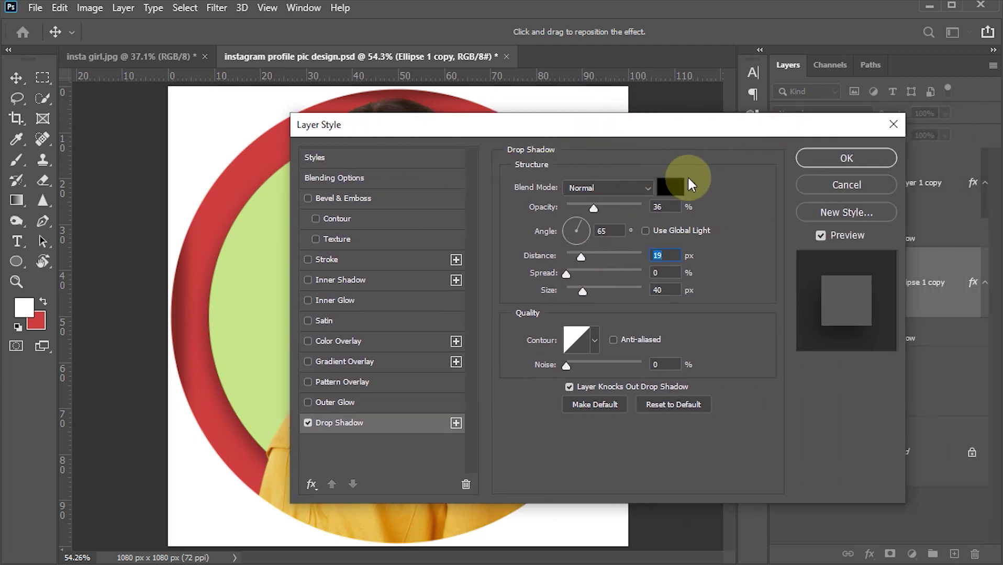
left_click(833, 159)
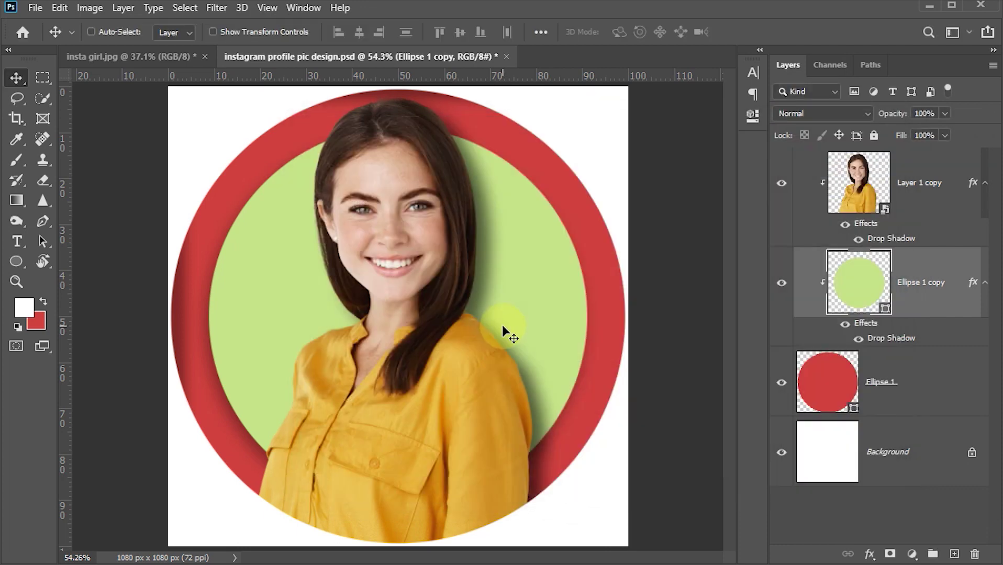
Separate the woman's drop shadow effect into its own layer, and check it by toggling its visibility
left_click(426, 433, "ctrl")
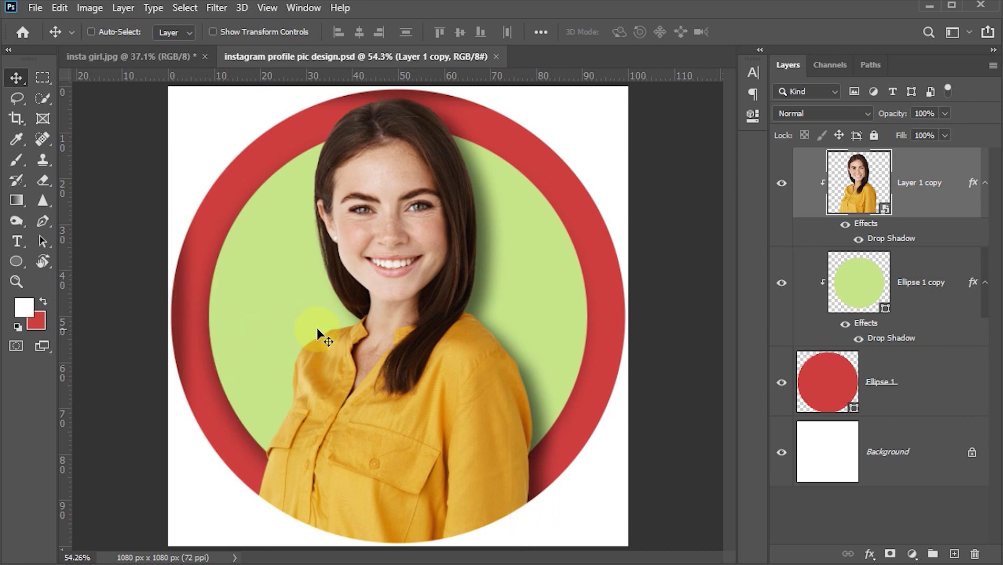
left_click(857, 242)
left_click(857, 241)
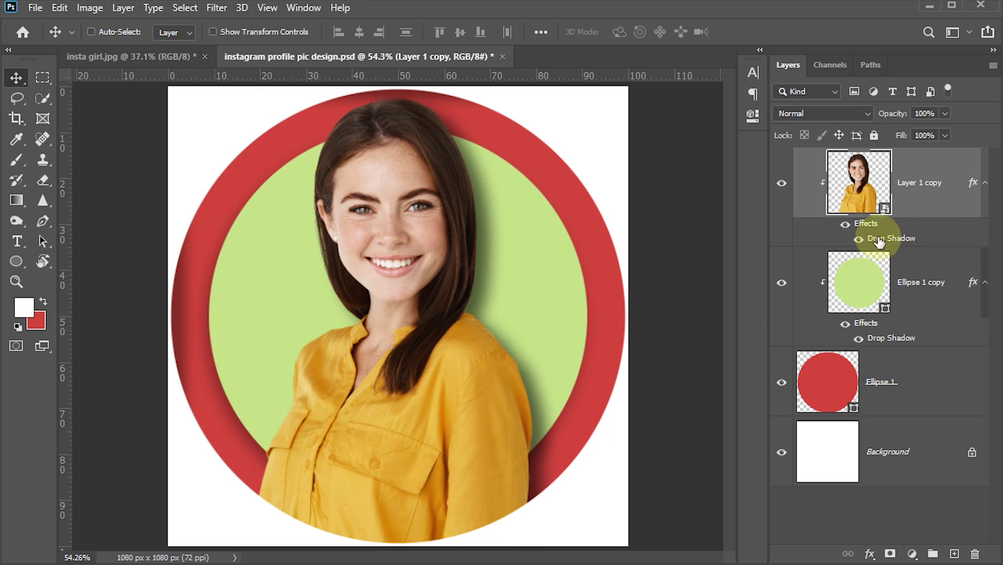
double_click(912, 238)
right_click(904, 241)
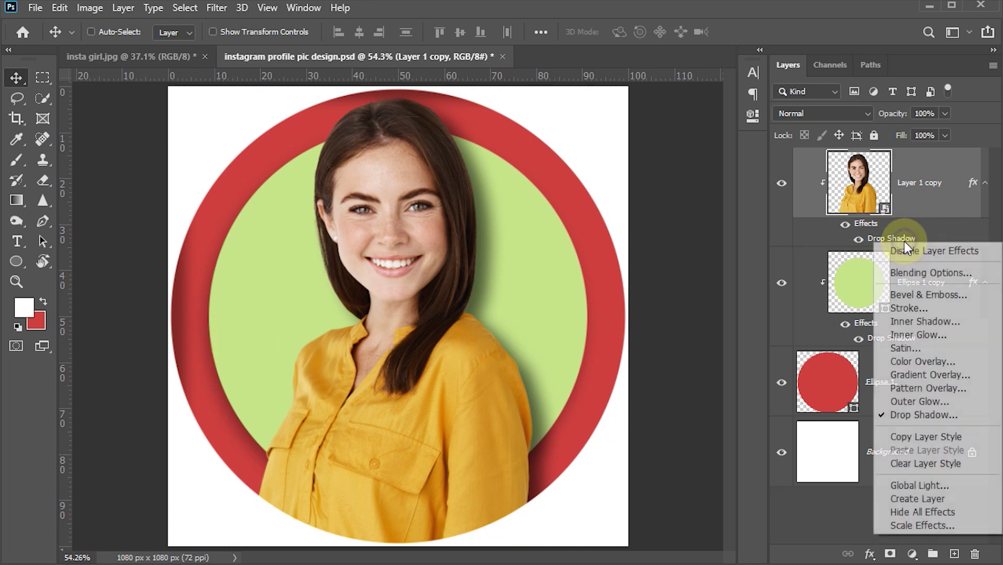
left_click(912, 500)
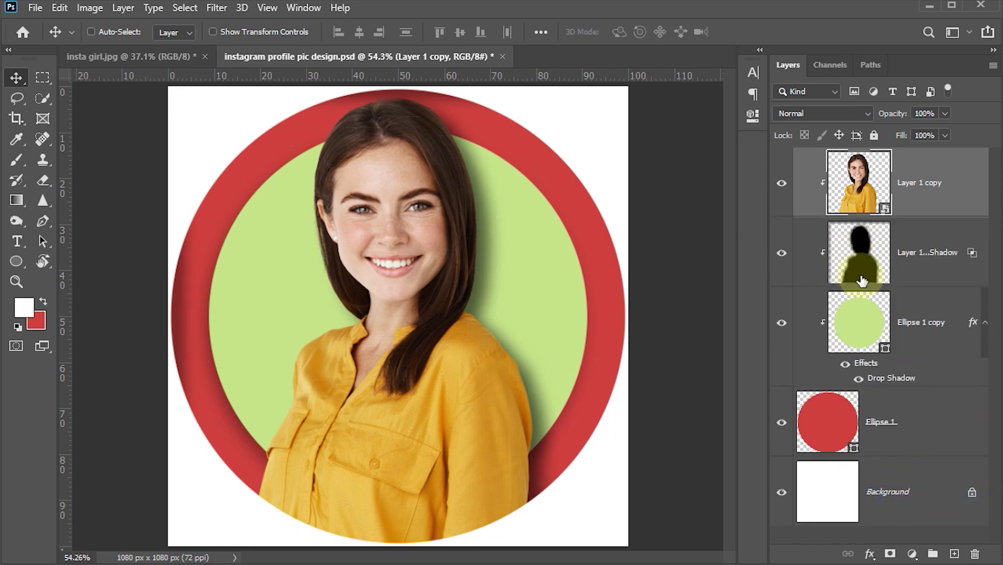
left_click(781, 255)
left_click(781, 255)
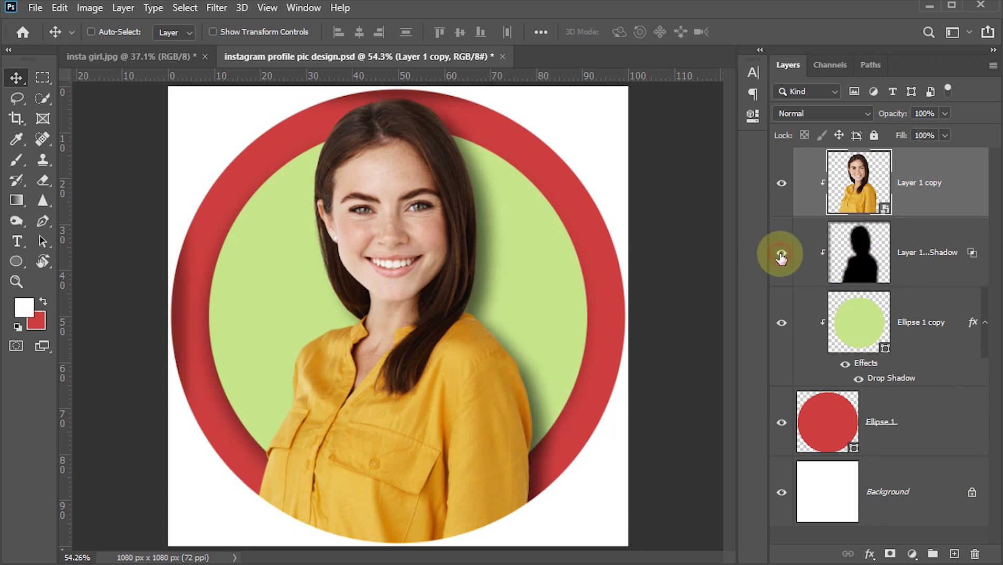
Add a layer mask to the woman's separated shadow layer and set up a 300 px black brush
left_click(858, 253)
left_click(890, 554)
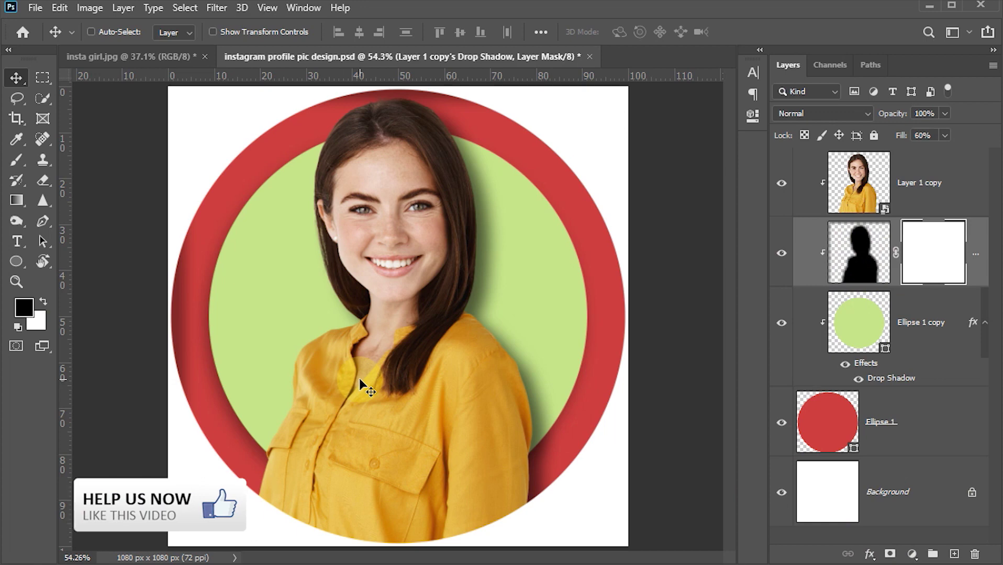
key("b")
key("bracketright")
key("bracketright")
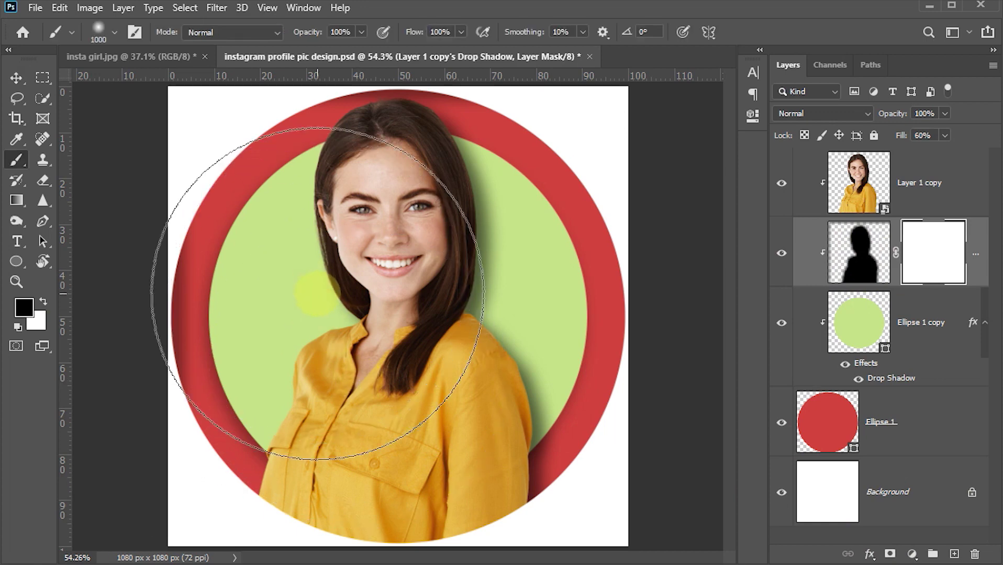
key("bracketleft")
key("bracketleft")
key("bracketleft")
key("bracketleft")
key("bracketleft")
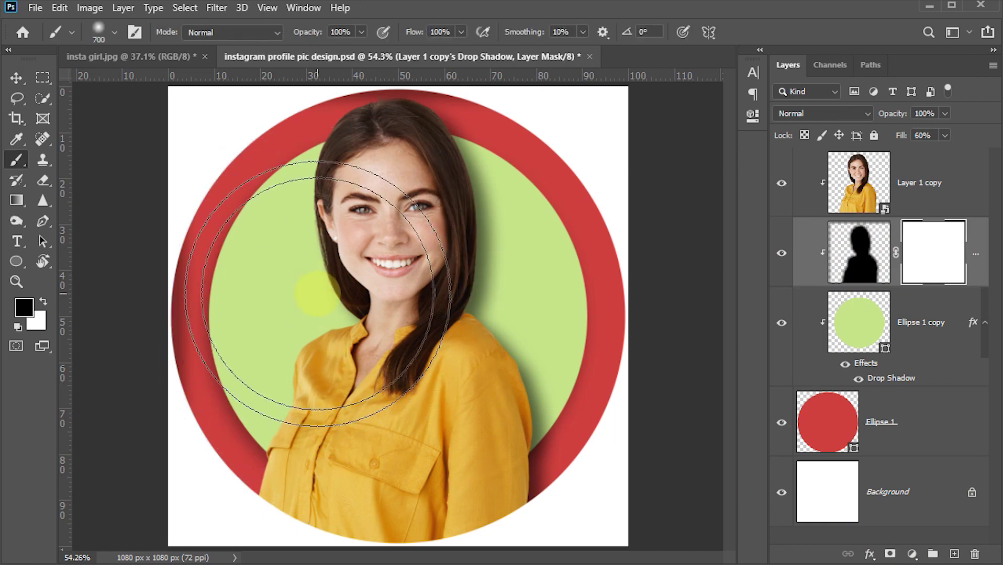
key("bracketleft")
key("bracketleft")
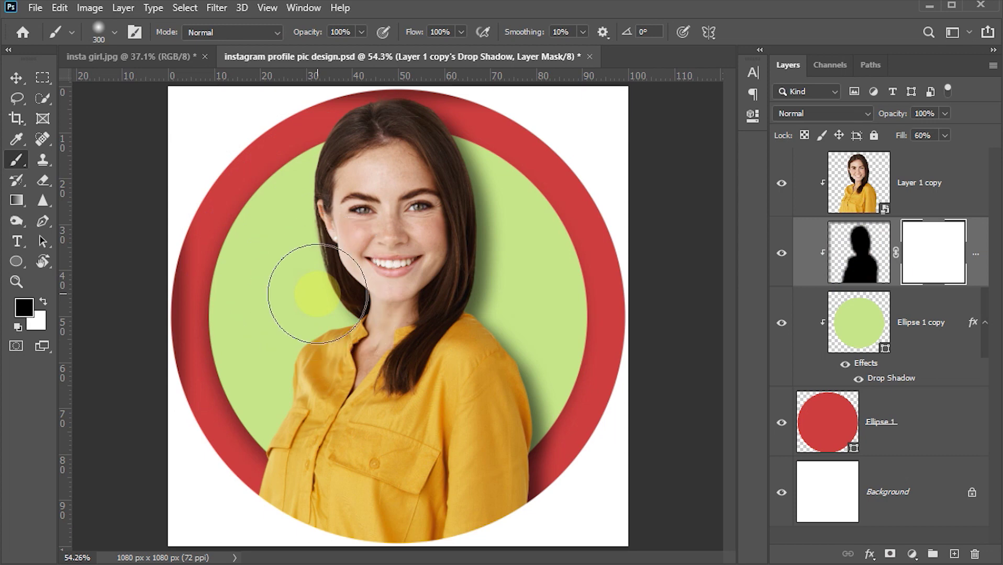
Paint black on the shadow layer's mask to hide the shadow along the left side of the red ring
left_click(216, 286)
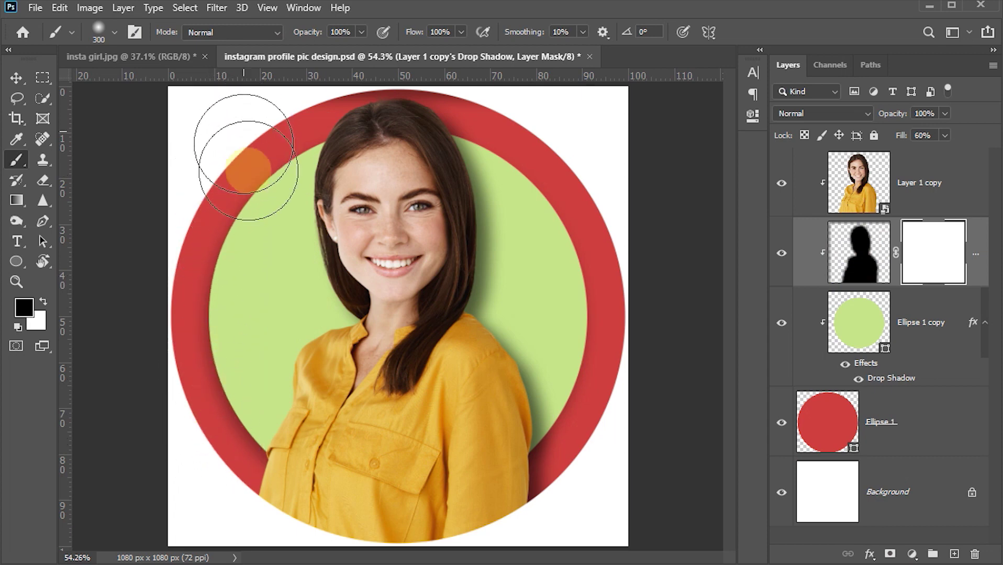
left_click_drag(255, 135, 257, 161)
key("Tab")
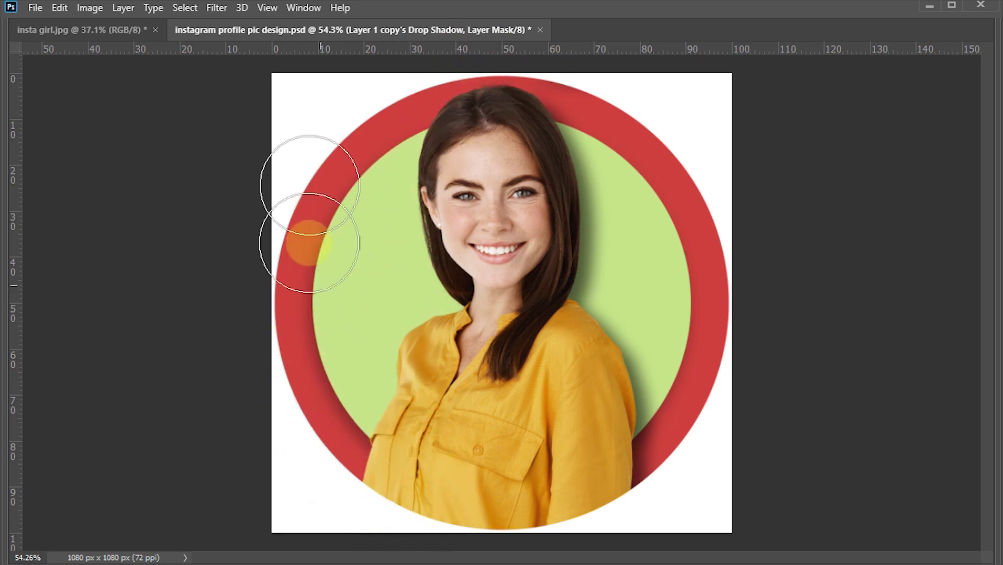
key("Tab")
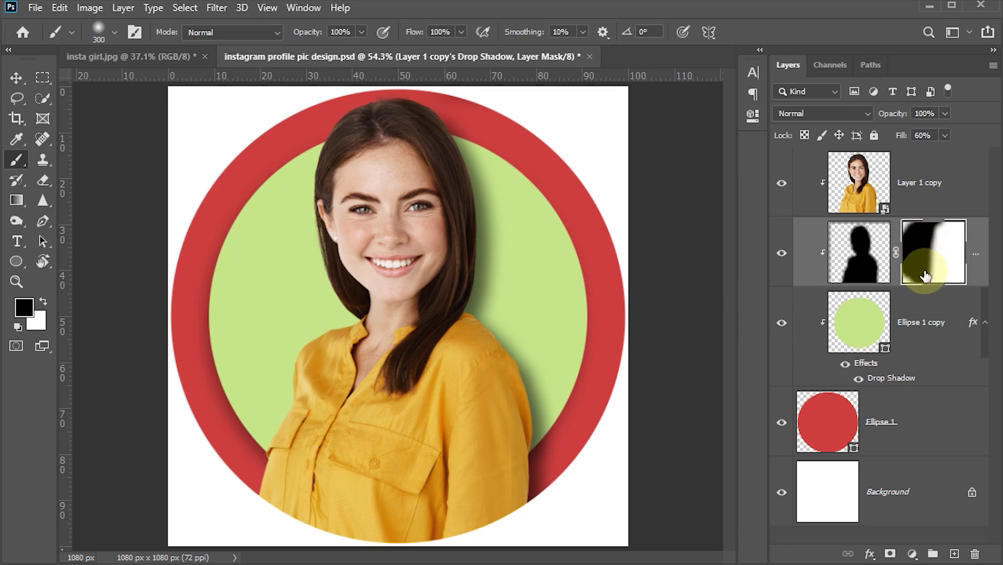
left_click(17, 78)
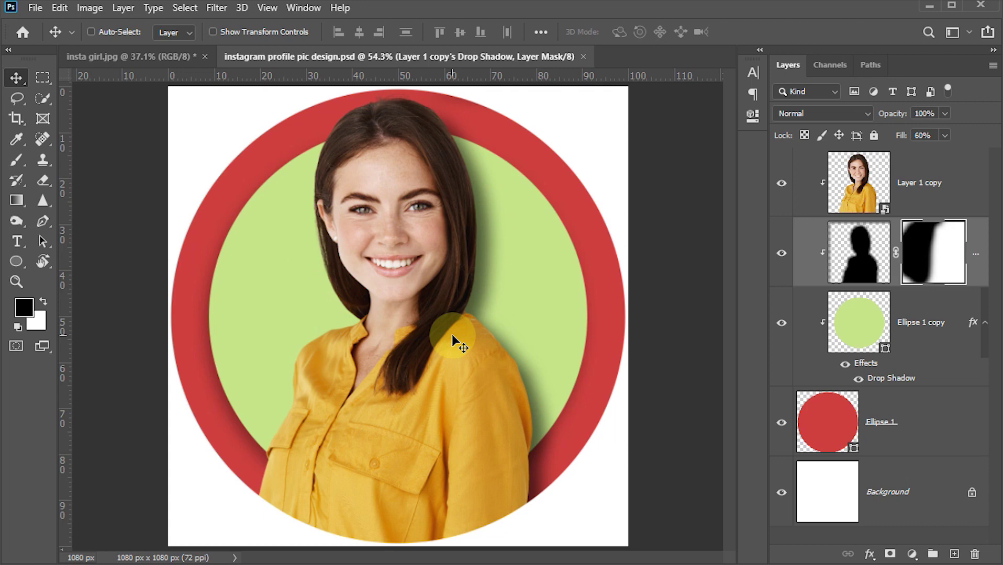
Create a new layer above the green circle and paint a soft white glow behind the woman with a 900 px brush
left_click(865, 320)
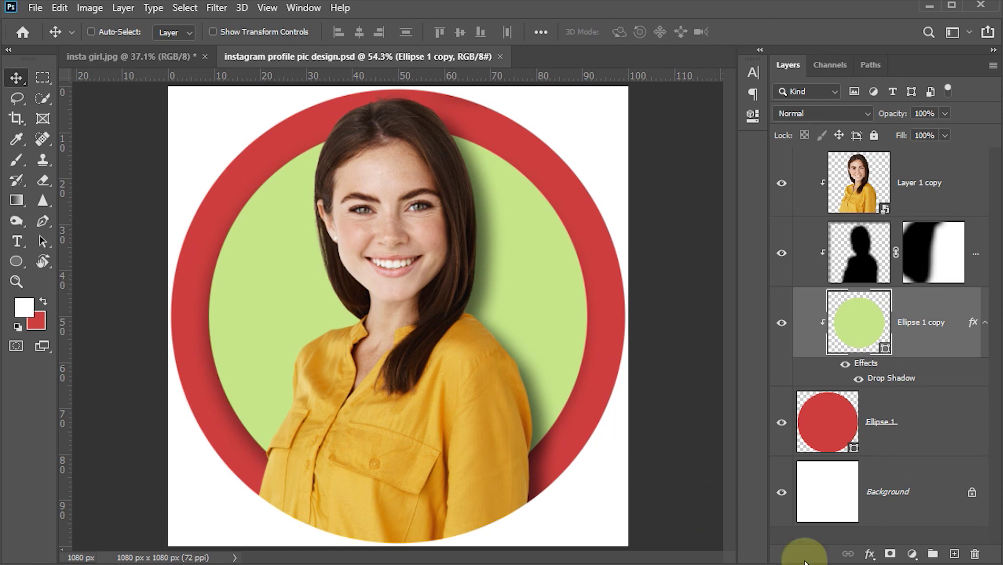
left_click(955, 554)
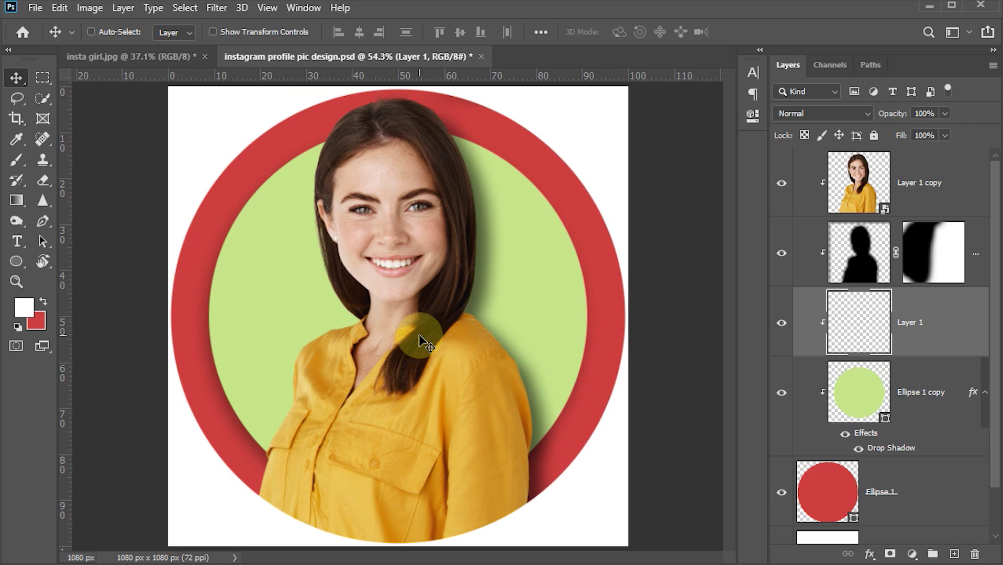
key("b")
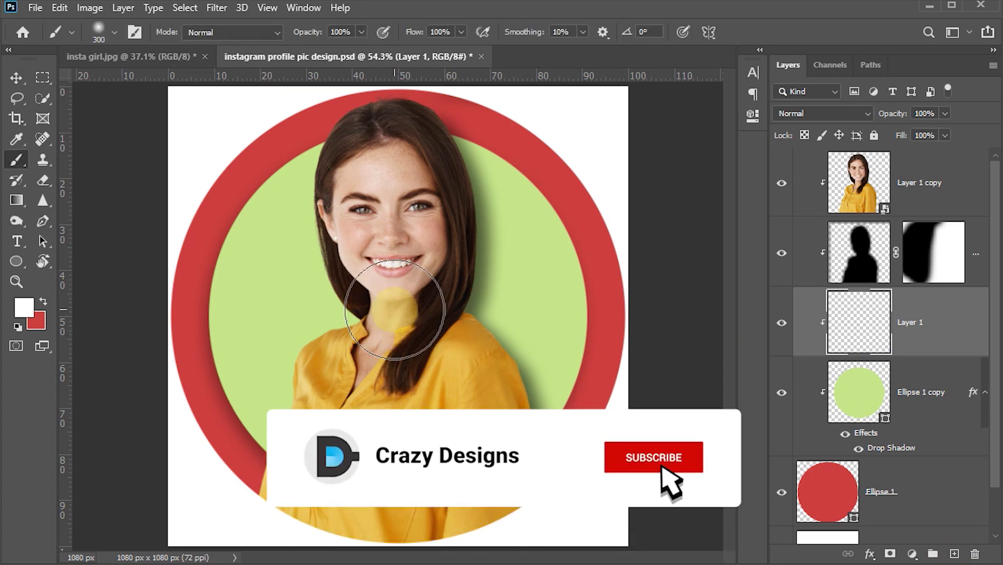
key("bracketright")
key("bracketright")
key("bracketright")
key("bracketright")
key("bracketright")
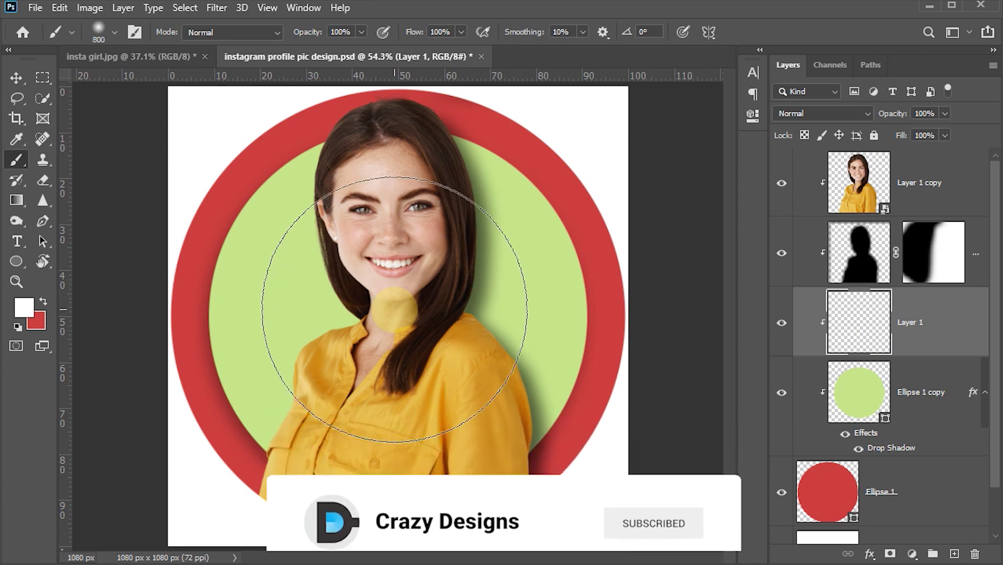
key("bracketright")
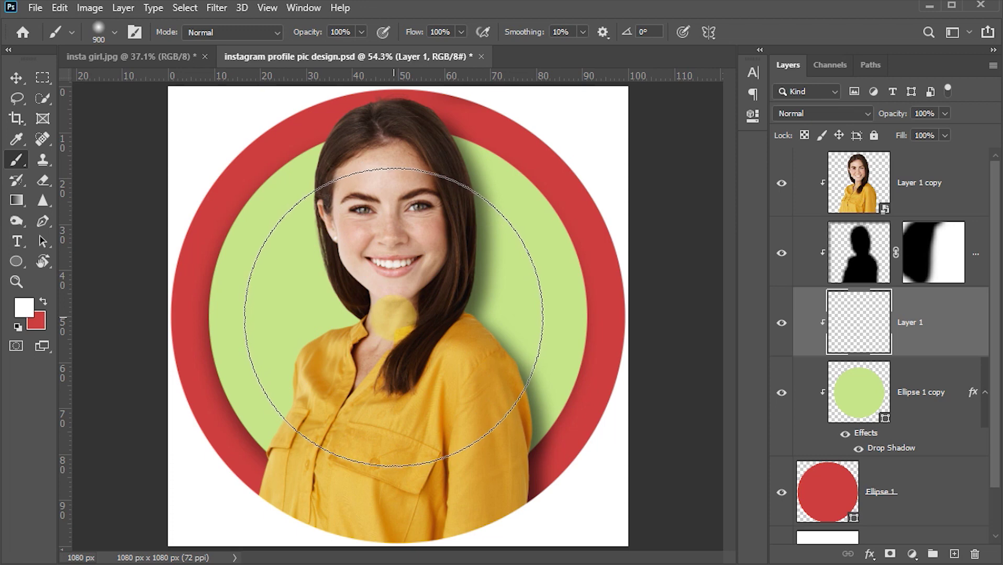
left_click(394, 316)
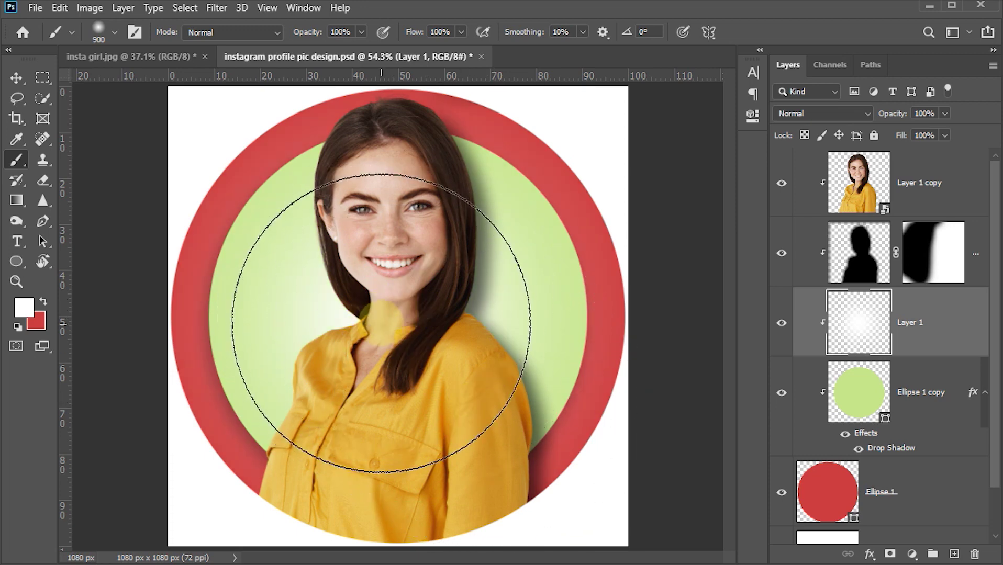
left_click(16, 77)
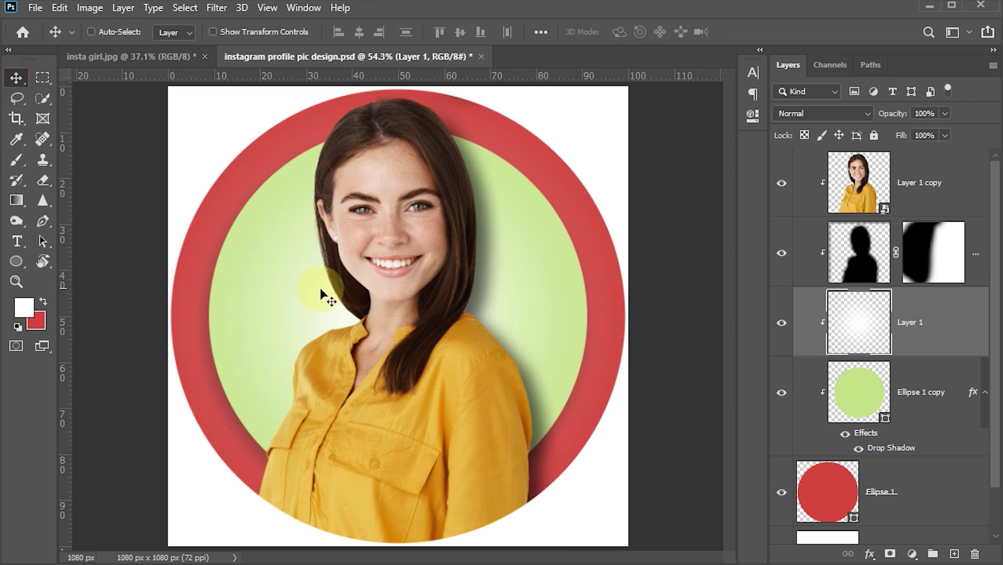
Set the white glow layer's opacity to 70% and save the document
left_click(936, 113)
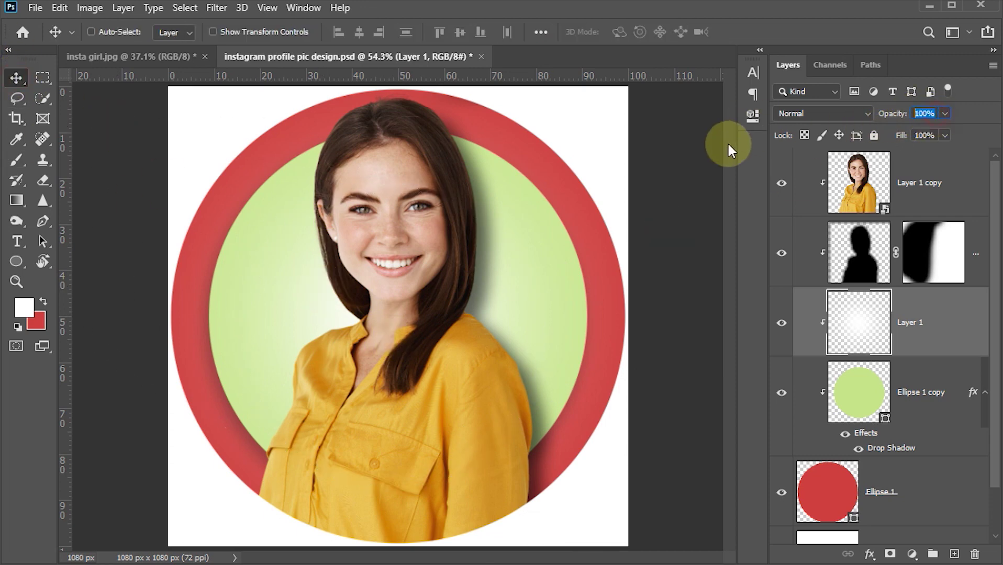
type("70")
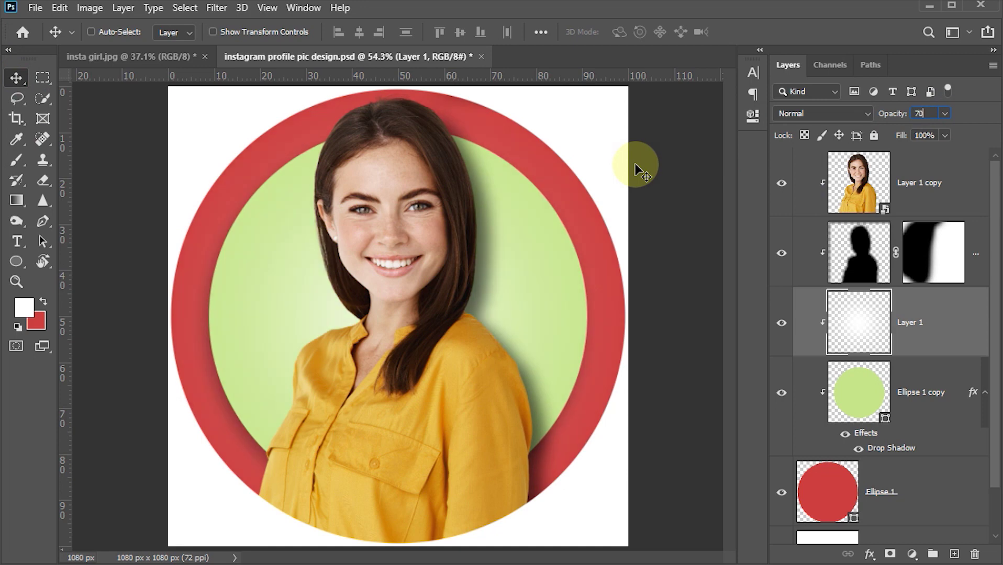
key("ctrl+s")
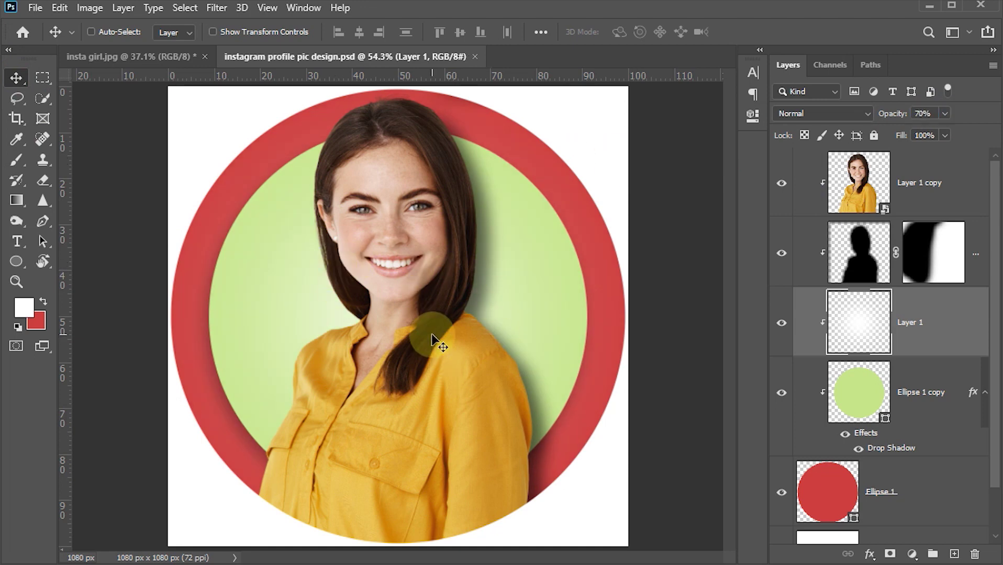
Add a Vibrance adjustment layer above the woman's cutout layer
left_click(856, 189)
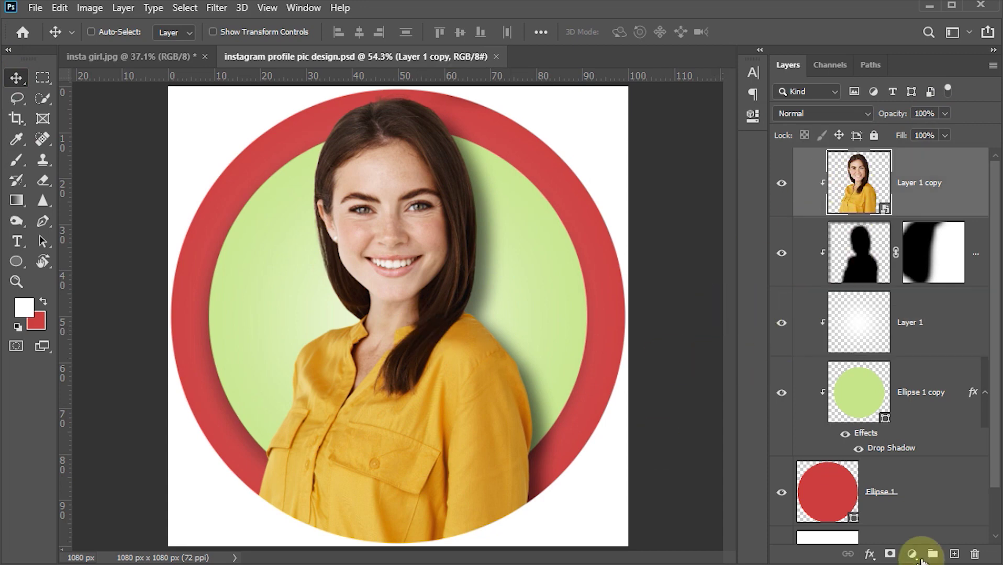
left_click(912, 555)
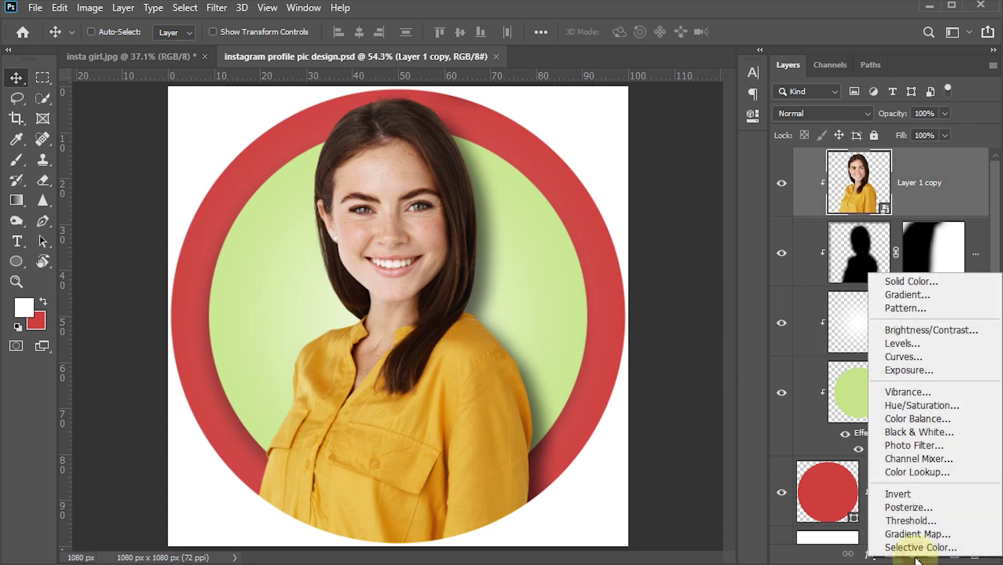
left_click(913, 395)
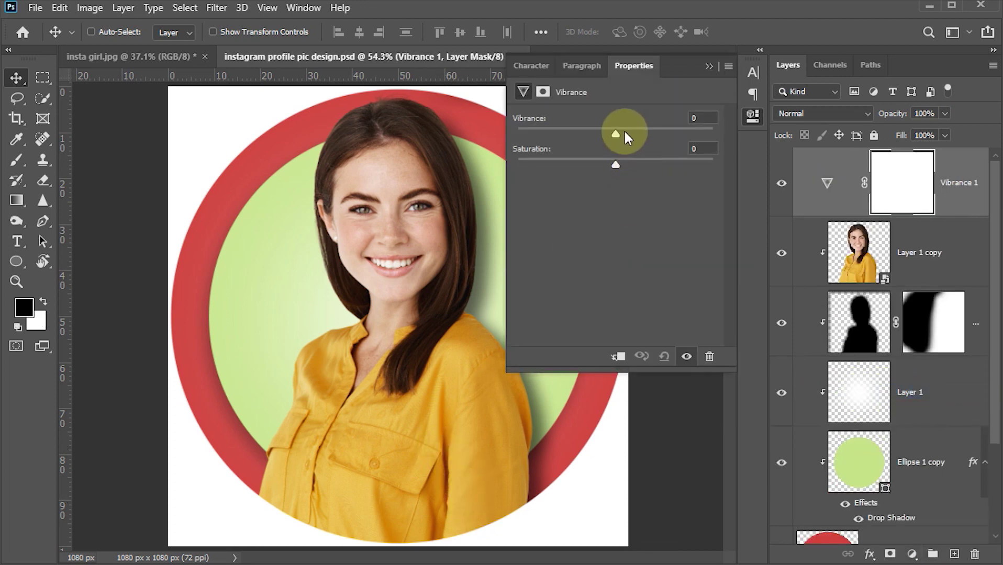
Set the Vibrance adjustment layer's vibrance to +30 and saturation to +12, and collapse its properties
left_click_drag(621, 134, 645, 134)
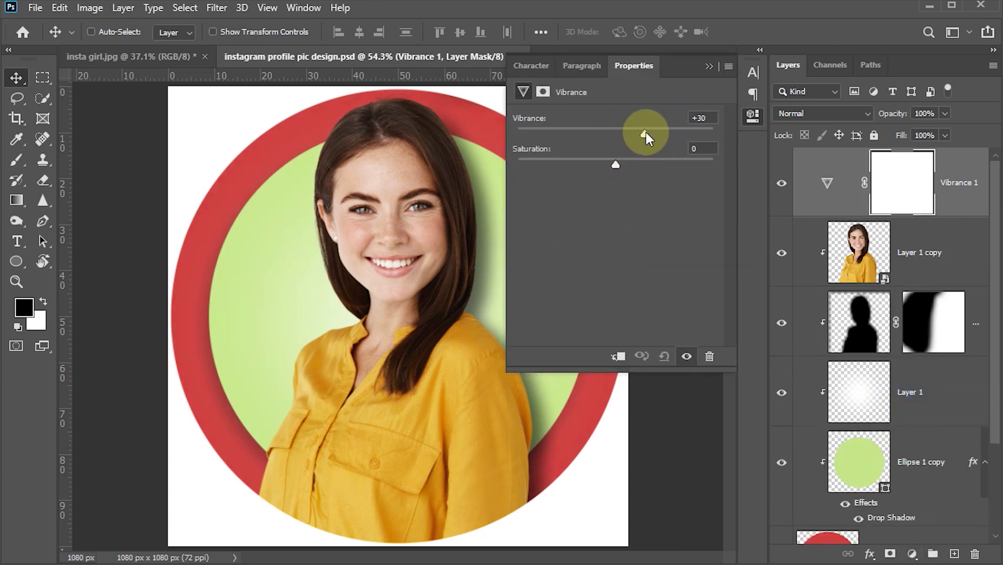
left_click(702, 117)
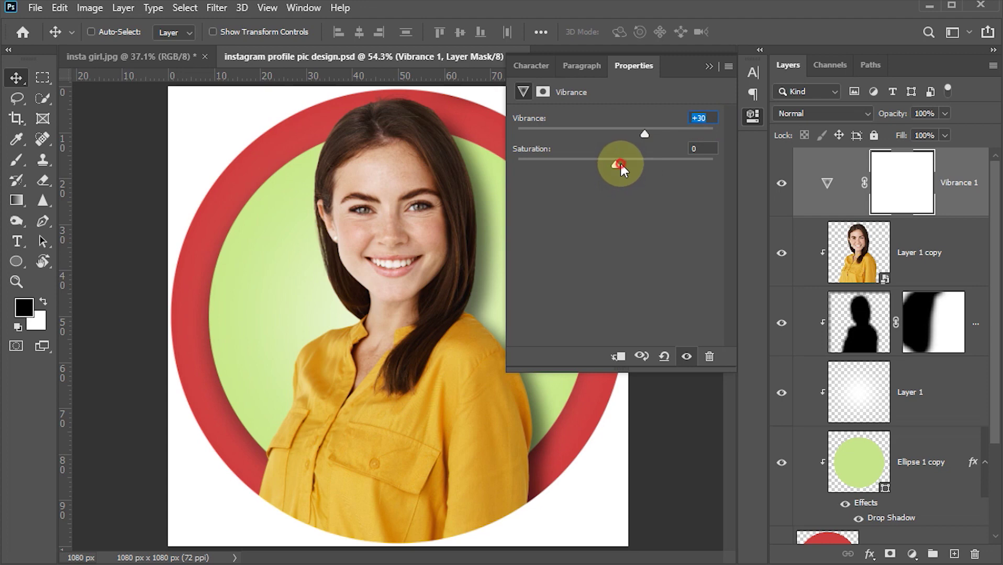
left_click_drag(621, 164, 622, 164)
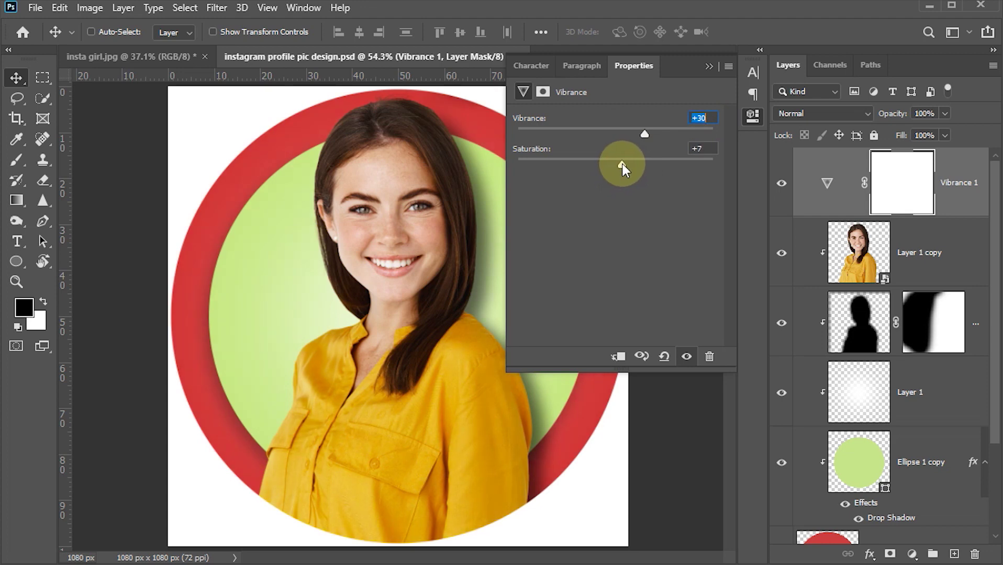
left_click(702, 150)
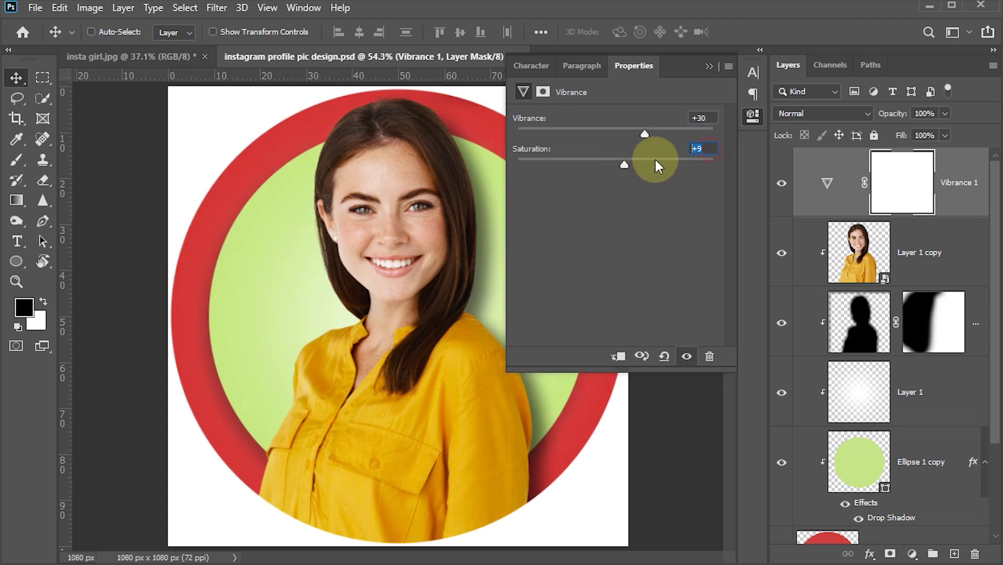
type("12")
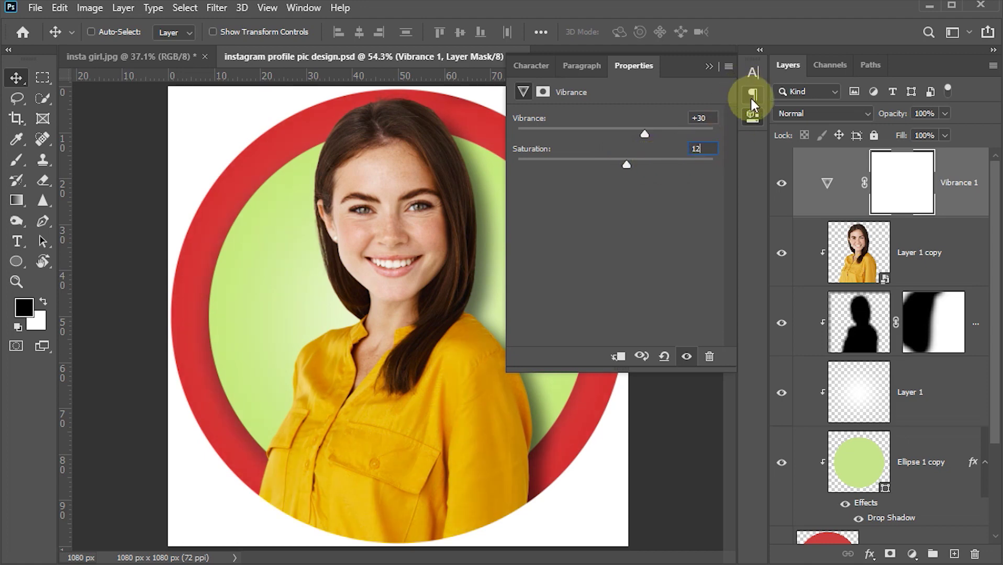
left_click(752, 114)
Reduce the Vibrance adjustment layer's opacity to 85% and save the document
left_click(924, 113)
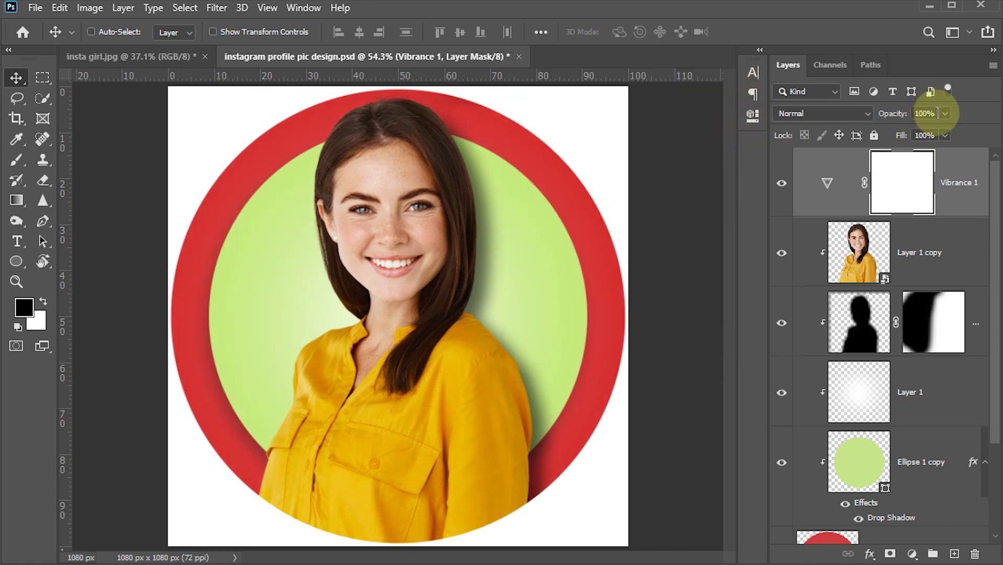
type("8")
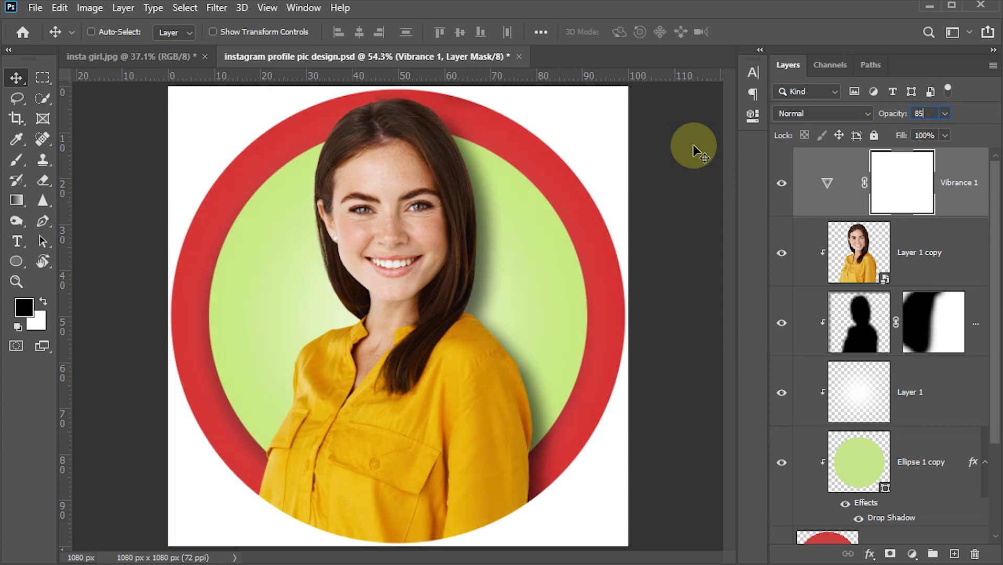
type("5")
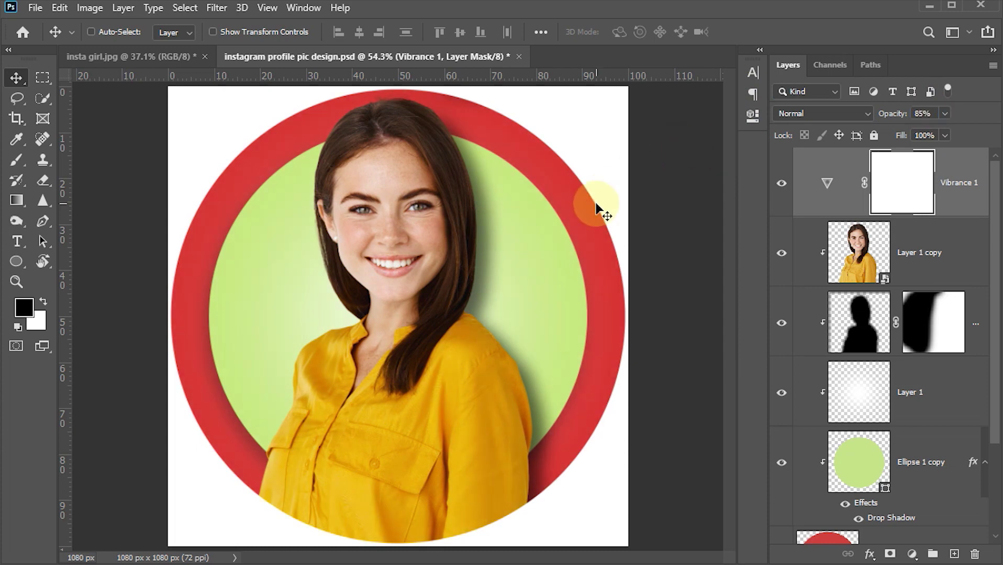
key("ctrl+s")
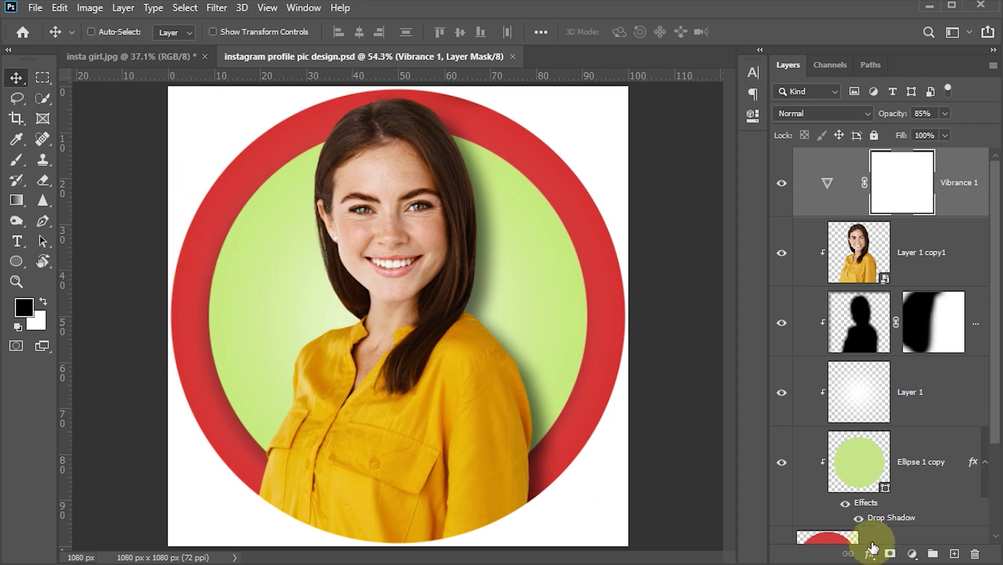
Hide the white Background layer so that the area around the red circle is transparent
scroll(880, 470, "down", 3)
left_click(780, 512)
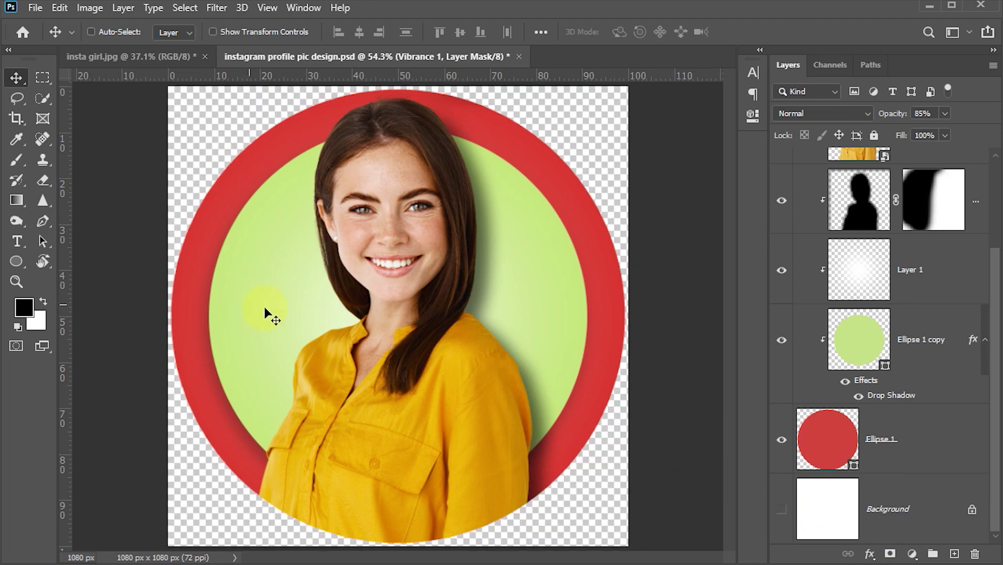
key("ctrl")
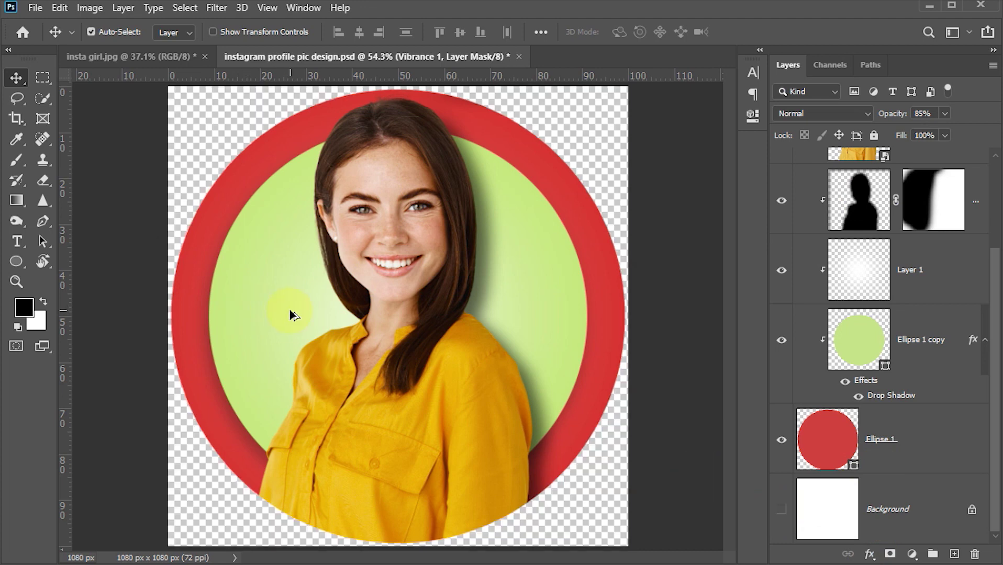
key("ctrl+alt+shift+s")
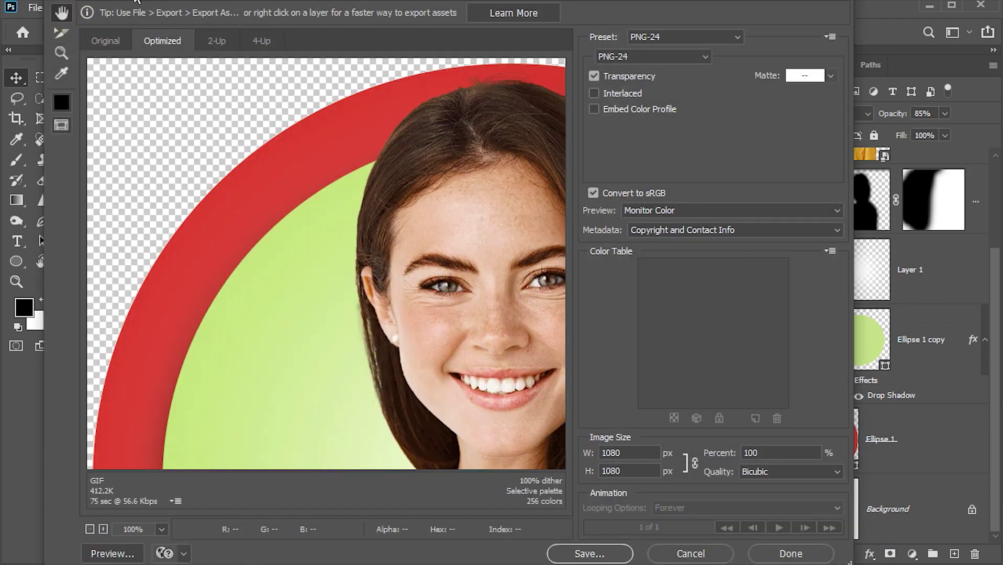
left_click(689, 553)
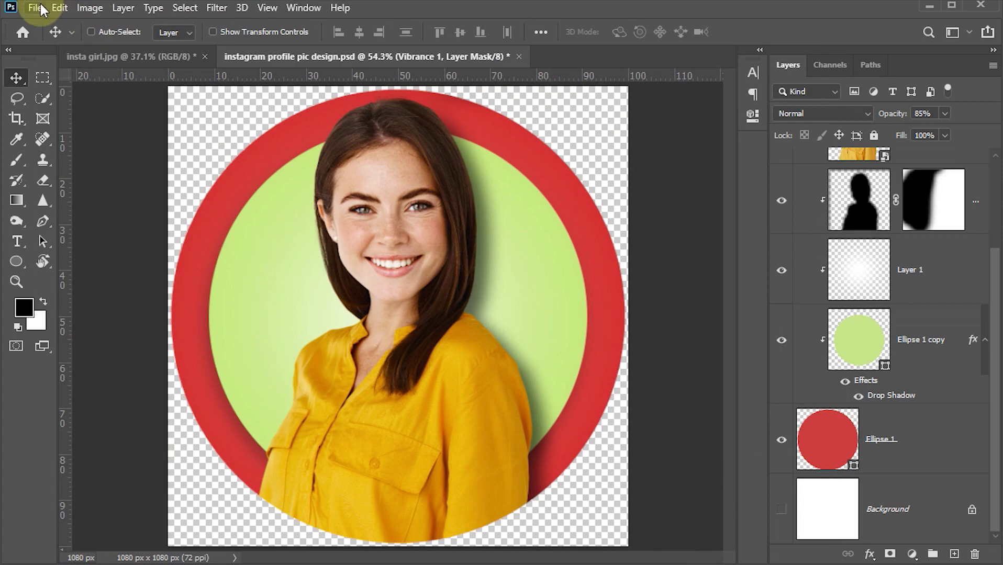
Export the design with Save for Web as a transparent PNG-24 at 1080 × 1080 px, saved to the Desktop as "porfile pic"
left_click(35, 7)
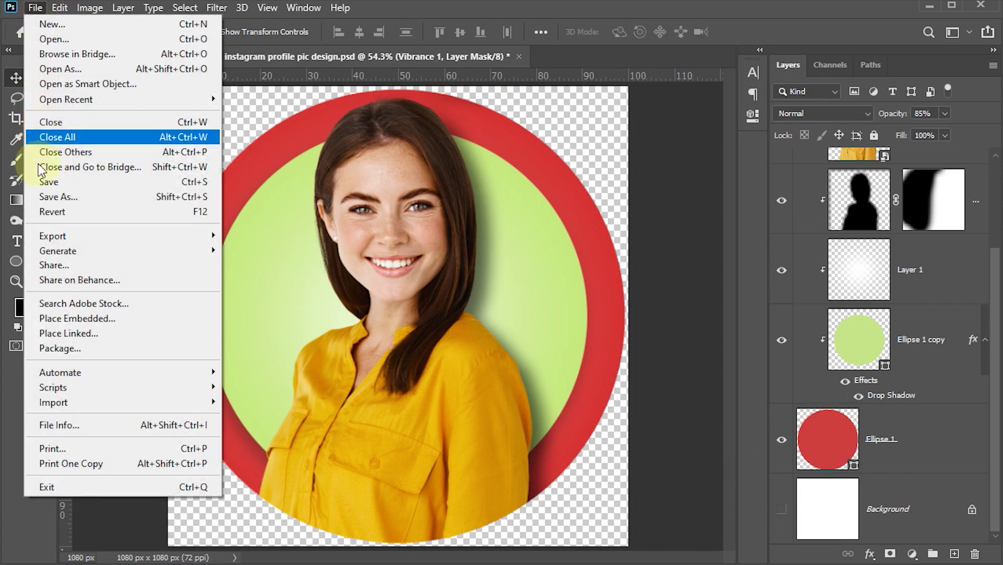
mouse_move(50, 236)
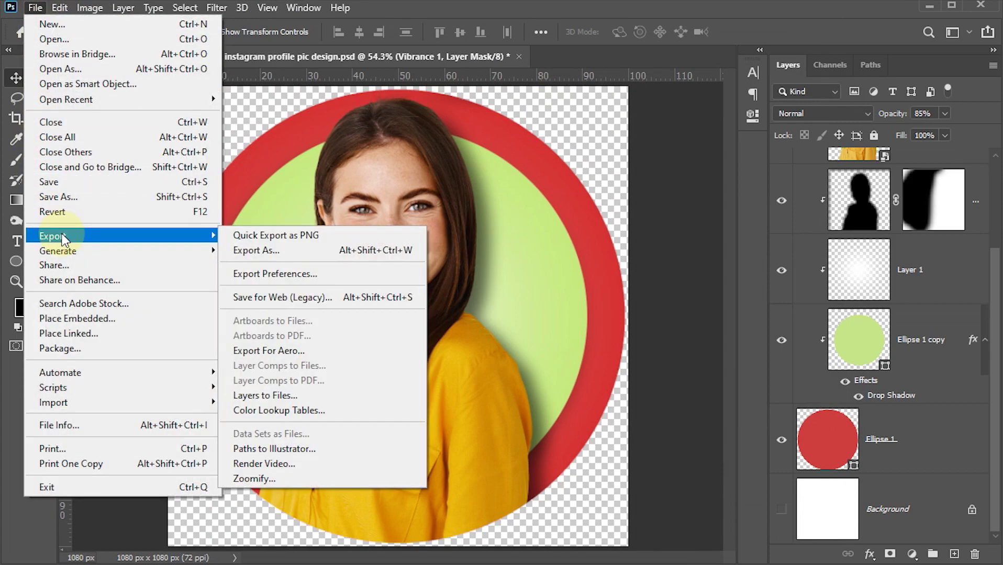
left_click(287, 298)
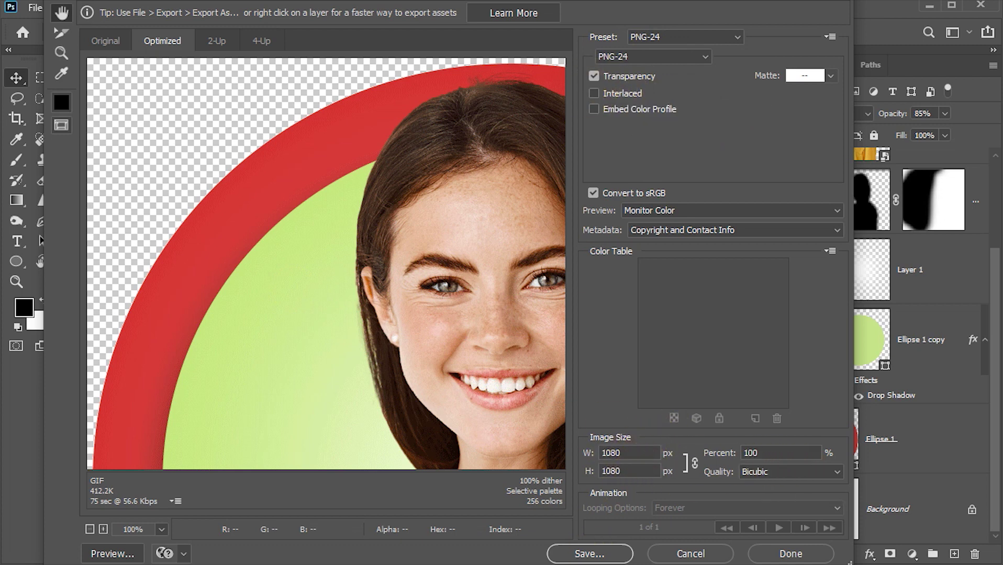
left_click(585, 554)
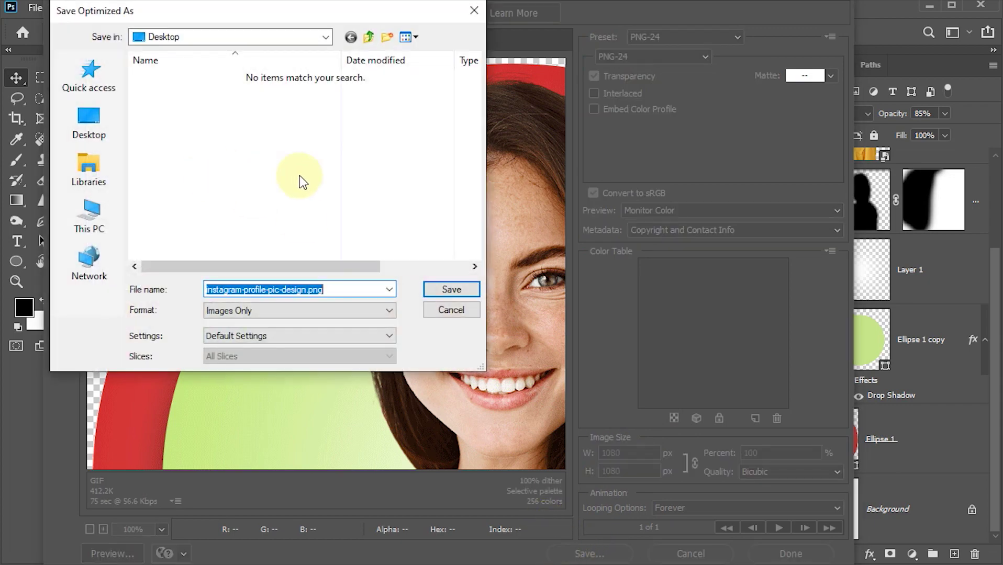
type("porfile")
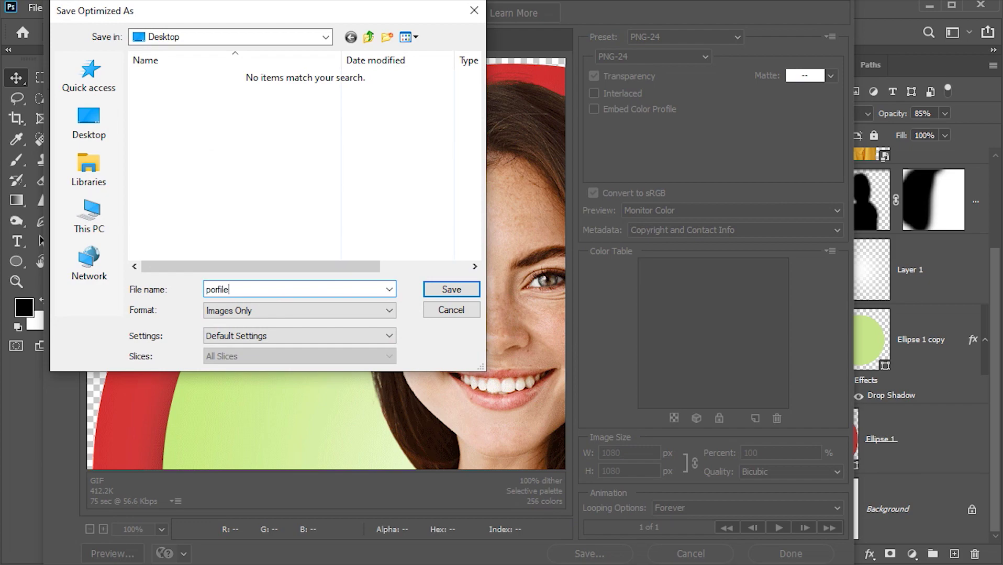
type(" pic")
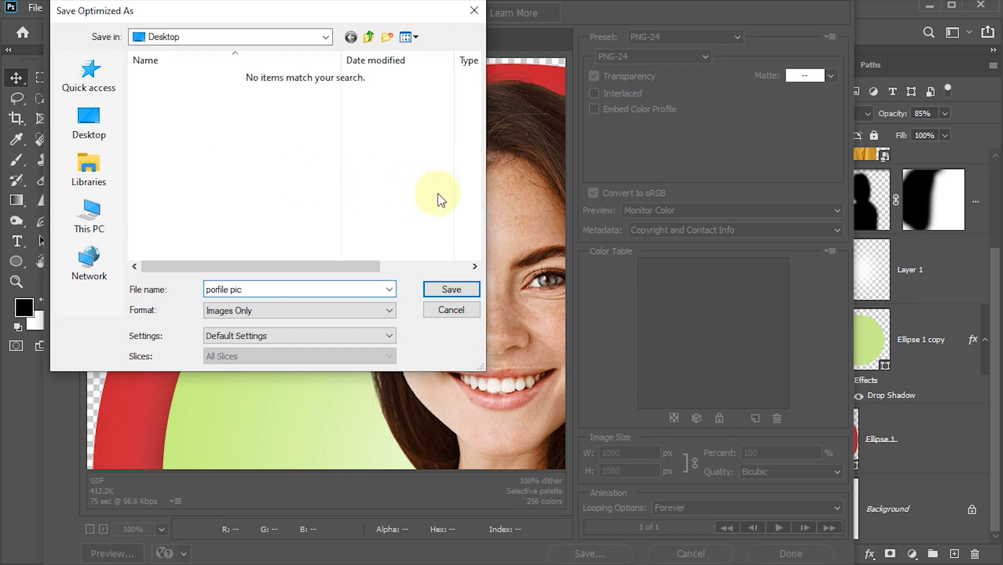
left_click(450, 290)
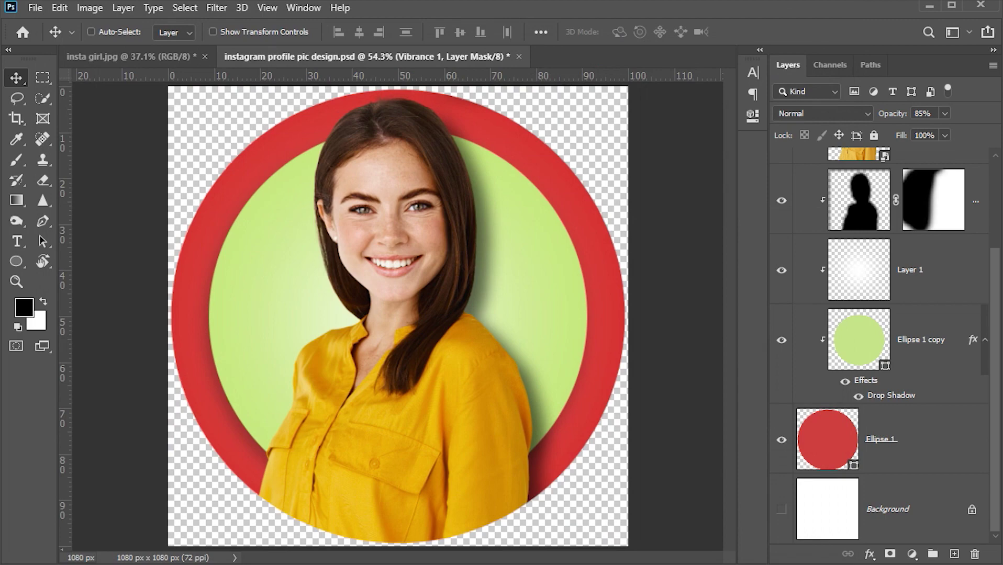
Switch to the Windows desktop and open the exported porfile-pic.png to check it
left_click(1001, 564)
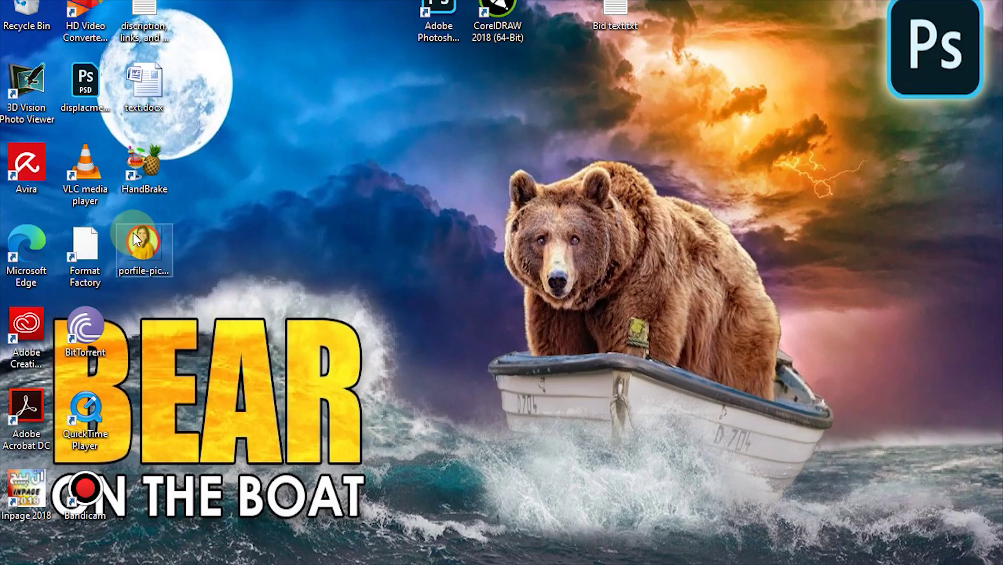
mouse_move(140, 254)
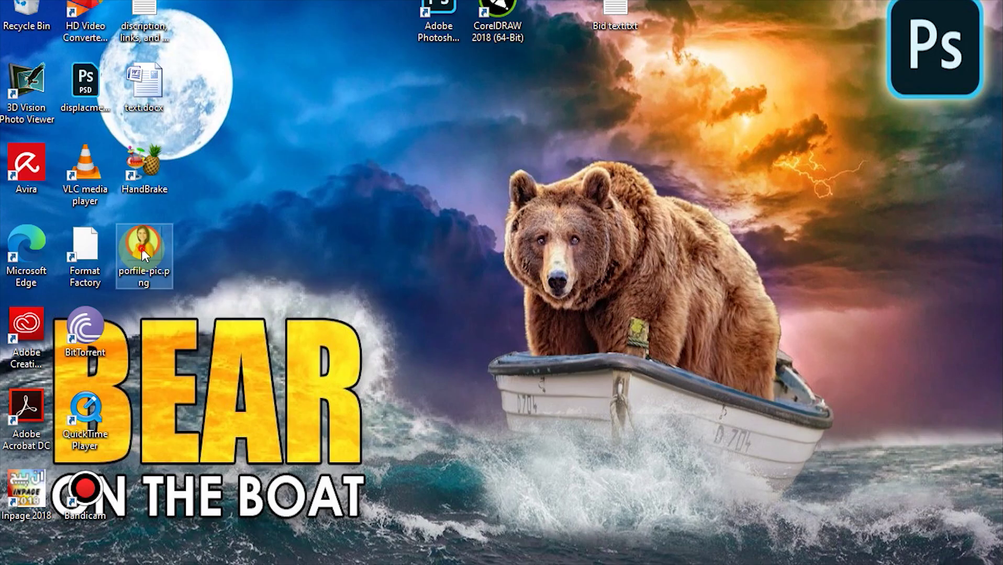
double_click(141, 248)
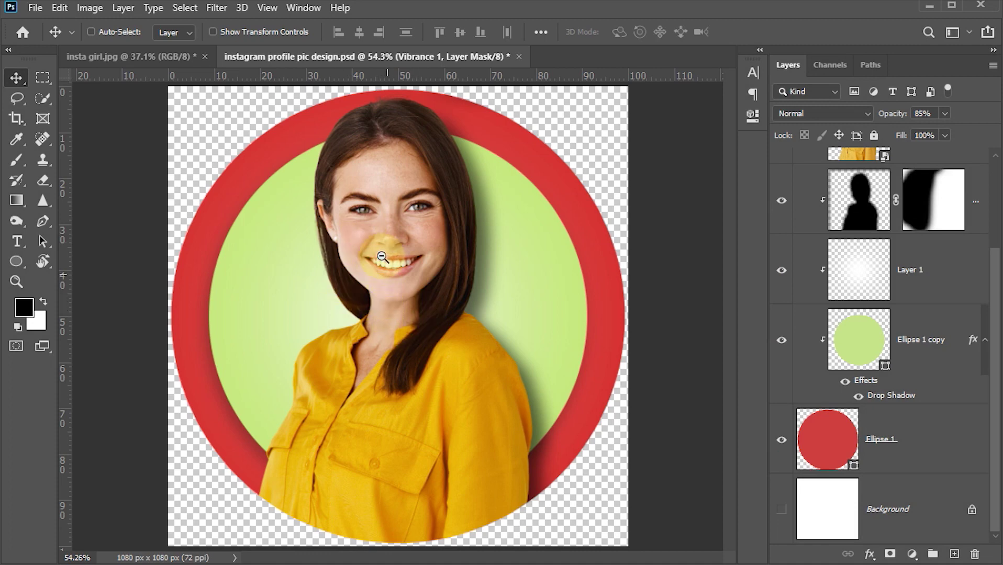
Hide the panels and toolbars in Photoshop to inspect the finished profile picture with the Zoom tool
key("z")
key("Tab")
left_click(225, 364)
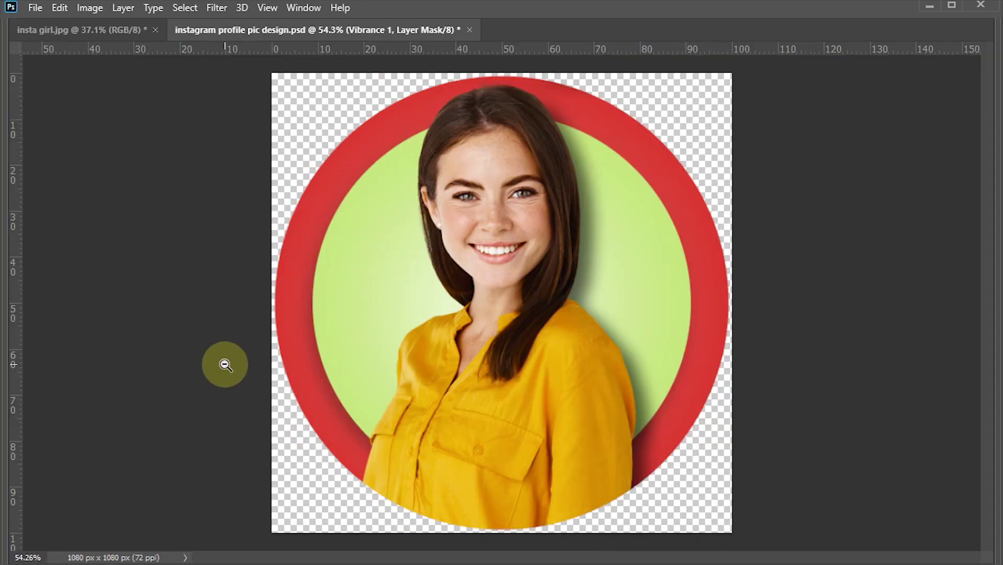